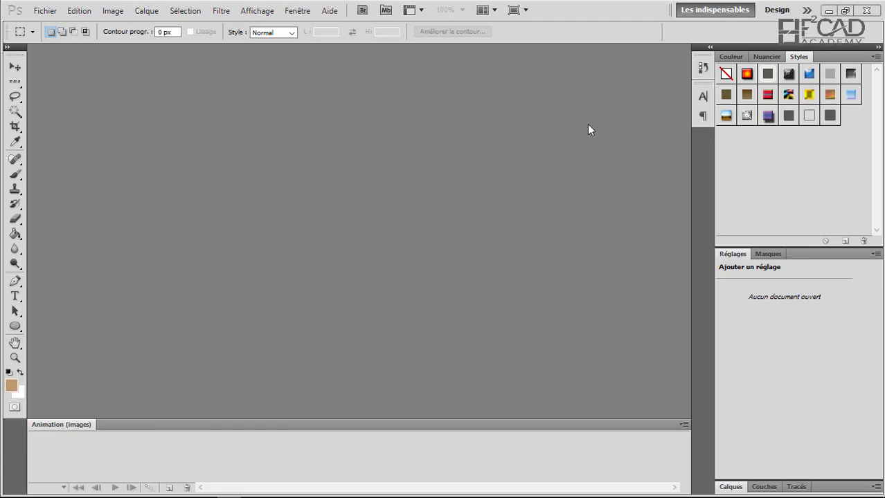
Open the denoised day render Scene_ext_jour.Denoiser from the Rendu folder.
left_click(45, 12)
left_click(62, 37)
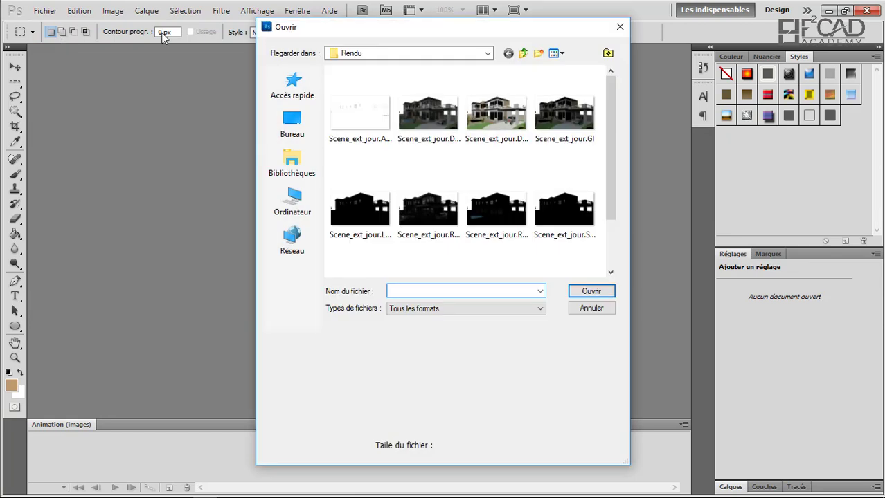
left_click(418, 116)
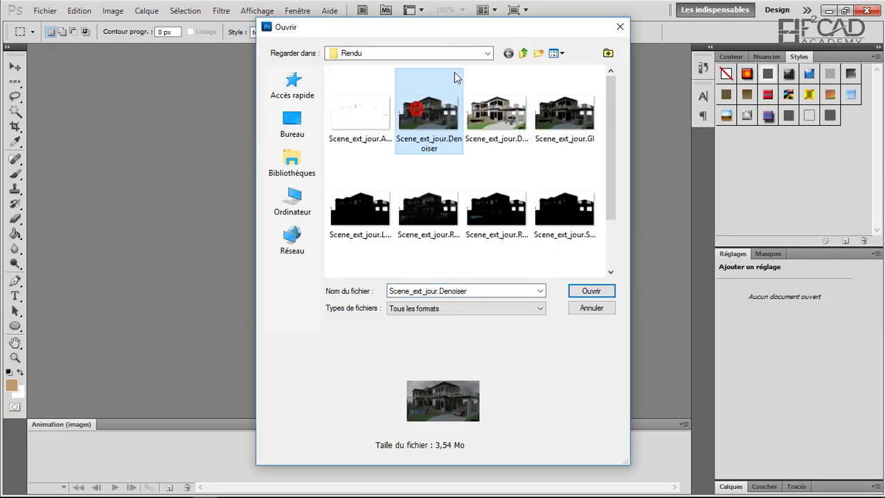
mouse_move(428, 112)
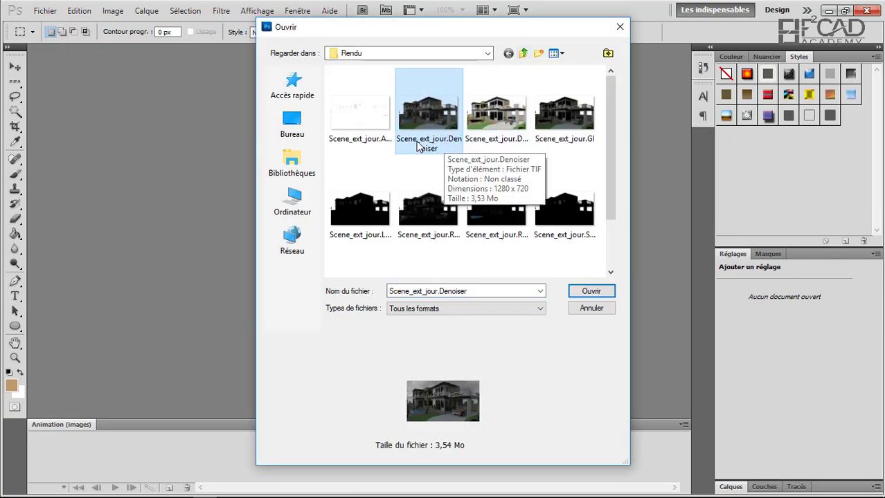
left_click(588, 292)
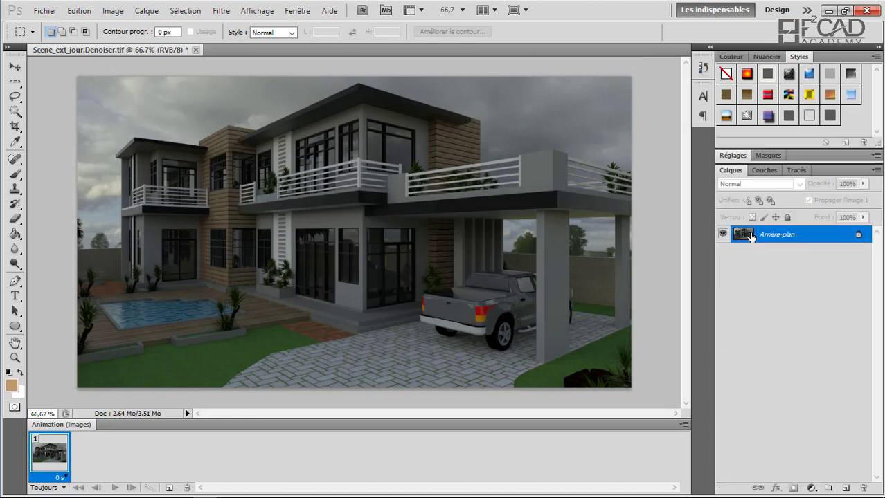
key("F7")
left_click(113, 10)
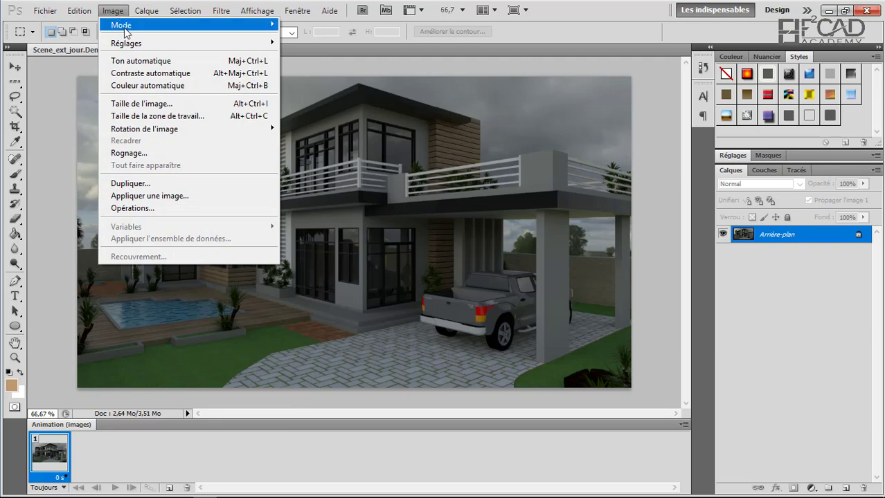
mouse_move(126, 43)
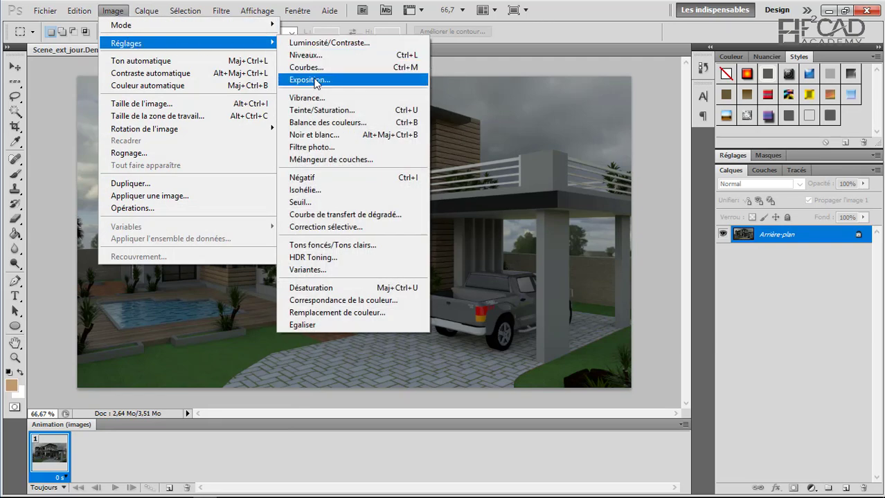
left_click(309, 79)
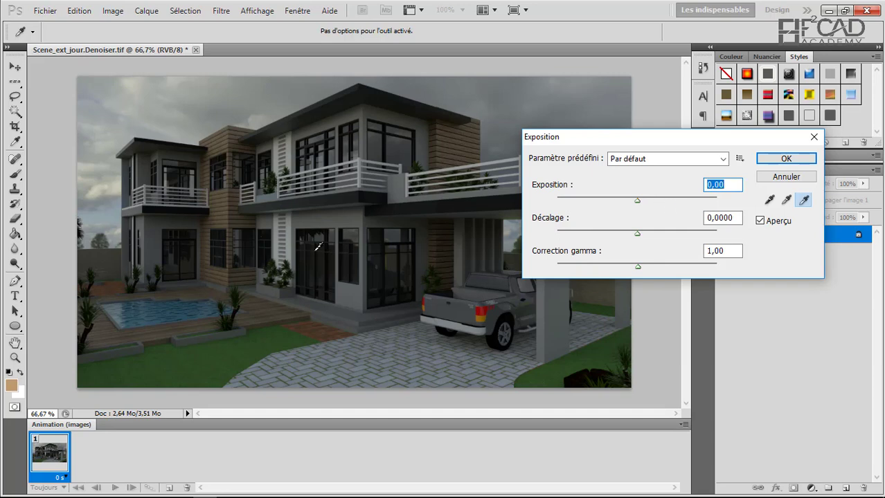
left_click(789, 158)
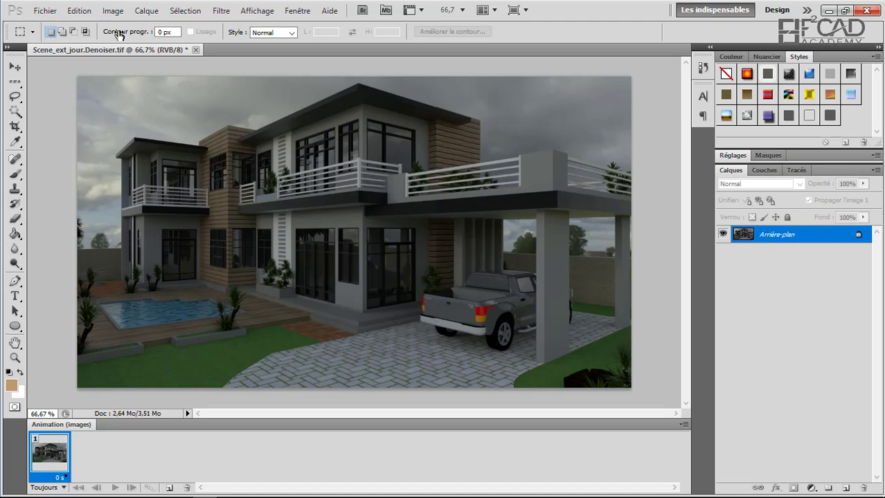
left_click(113, 11)
left_click(154, 43)
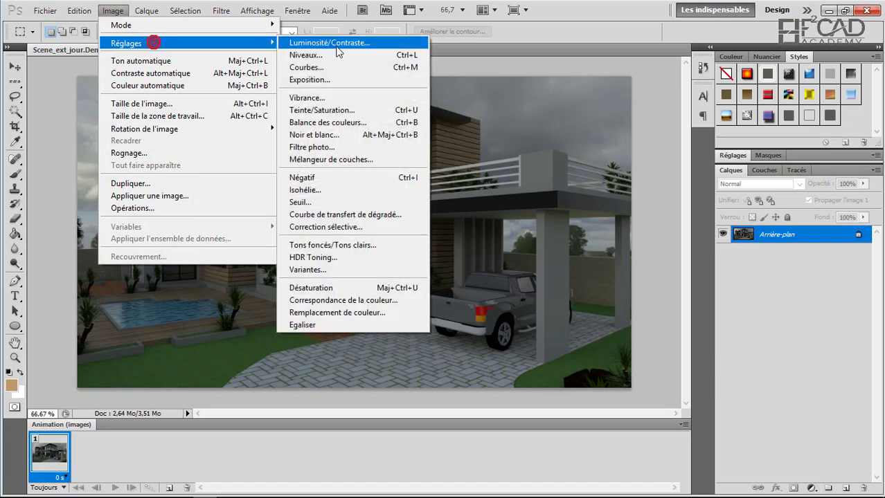
left_click(308, 81)
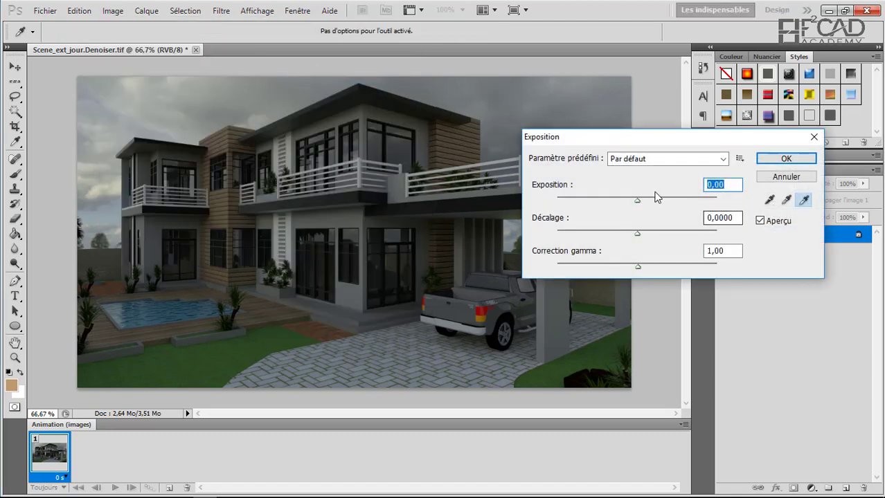
left_click_drag(639, 202, 670, 200)
left_click_drag(668, 135, 455, 123)
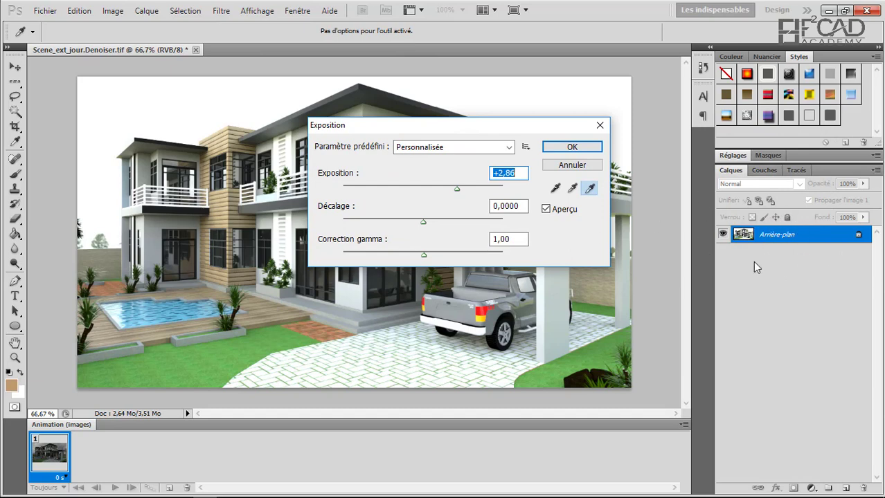
left_click(564, 165)
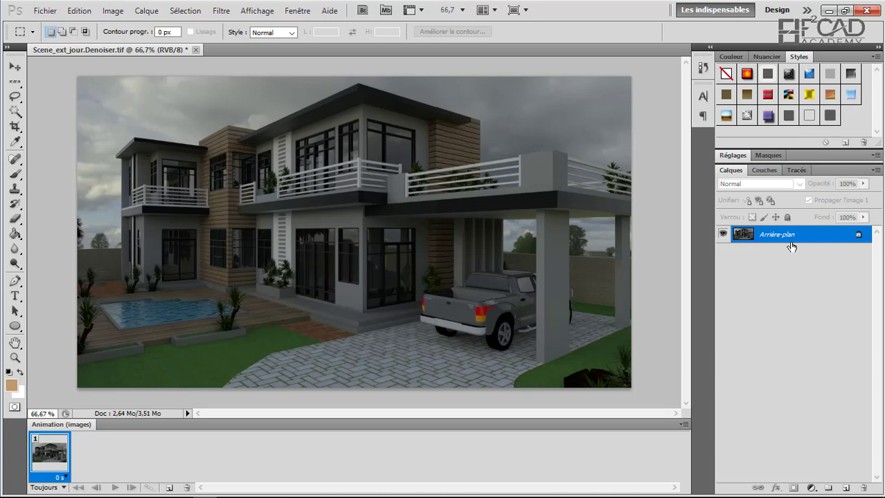
Add an Exposition adjustment layer above Arrière-plan.
left_click(812, 488)
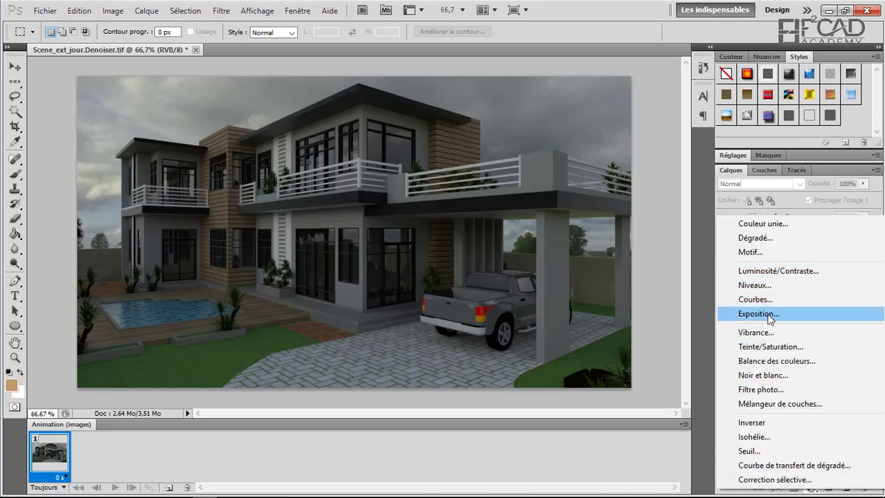
left_click(811, 491)
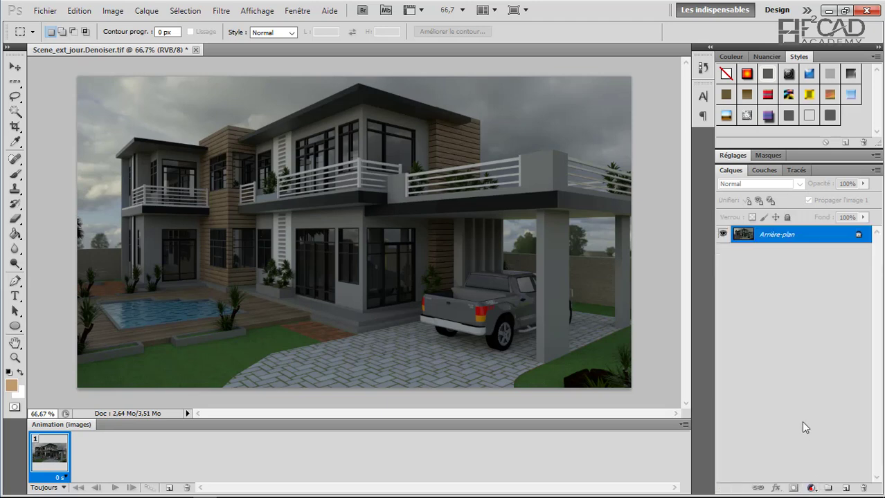
left_click(811, 488)
left_click(759, 309)
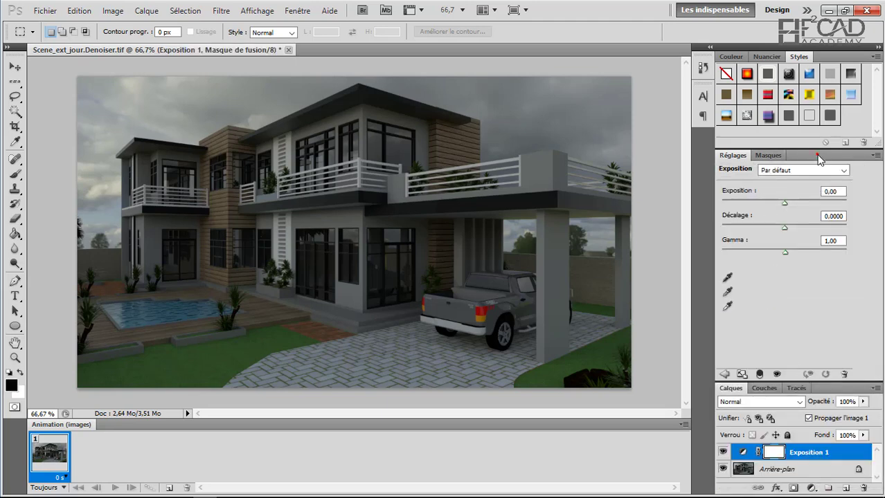
left_click_drag(815, 155, 813, 160)
Set Exposition 1's exposure to +1,50 and collapse the Réglages panel.
left_click_drag(785, 204, 799, 204)
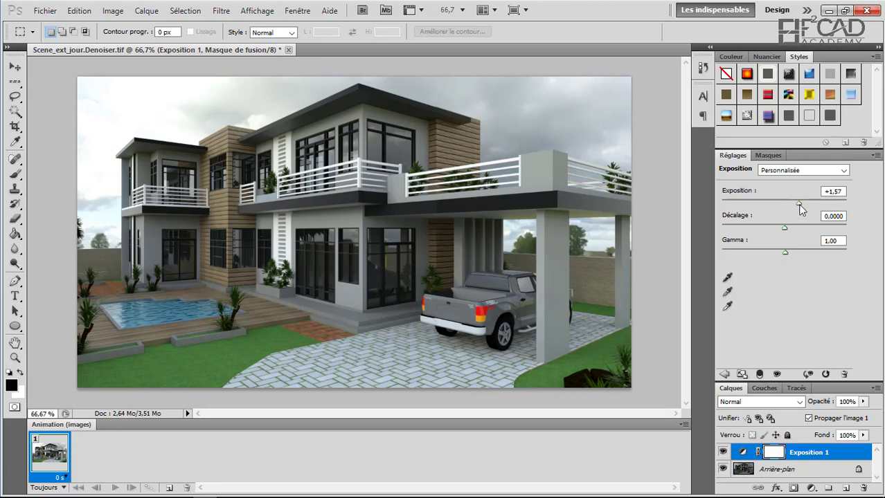
left_click_drag(799, 204, 803, 205)
left_click_drag(803, 204, 800, 205)
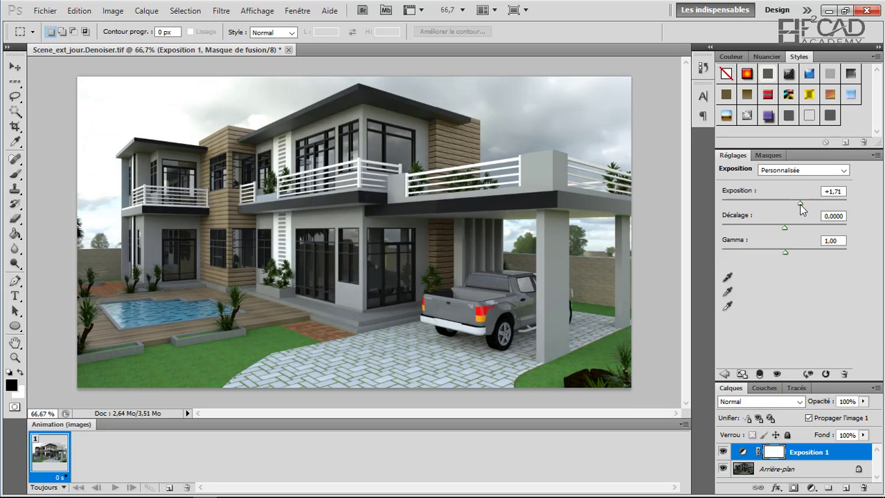
left_click_drag(799, 205, 798, 205)
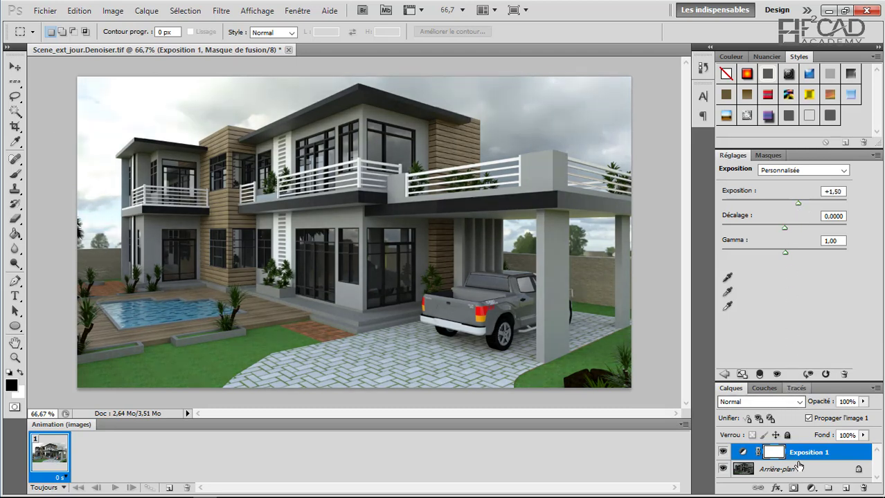
double_click(818, 156)
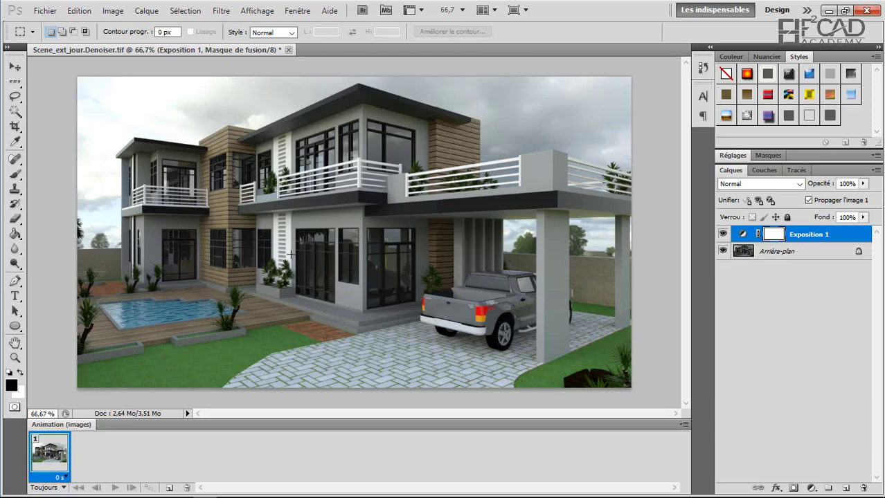
left_click(811, 488)
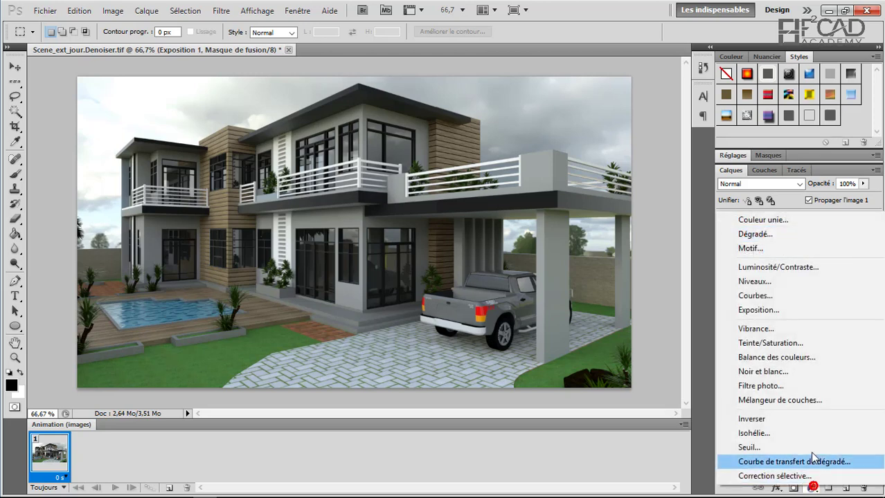
Add a Balance des couleurs layer with midtones at +13 red and -5 yellow.
left_click(786, 358)
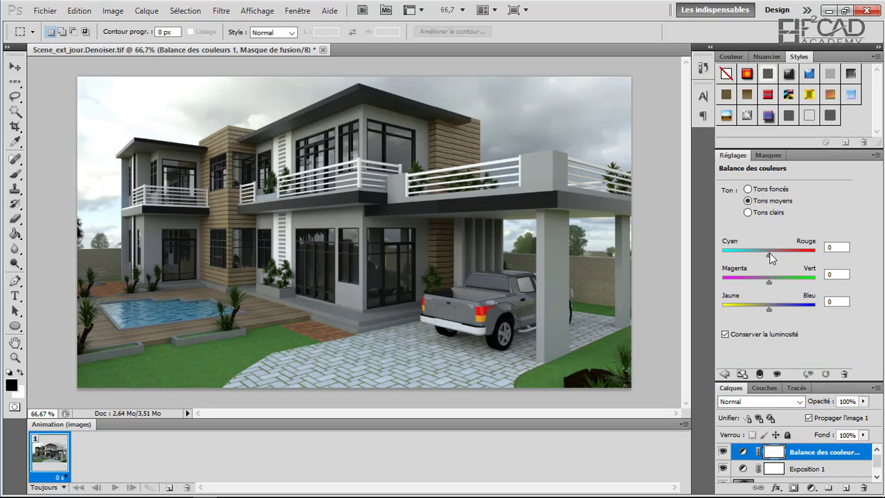
left_click_drag(768, 254, 773, 255)
left_click_drag(769, 309, 762, 310)
left_click_drag(762, 308, 765, 310)
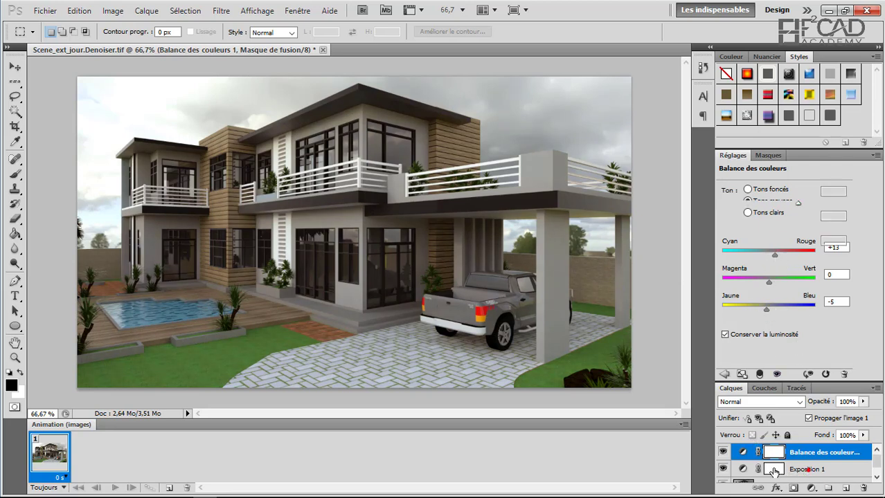
left_click(806, 471)
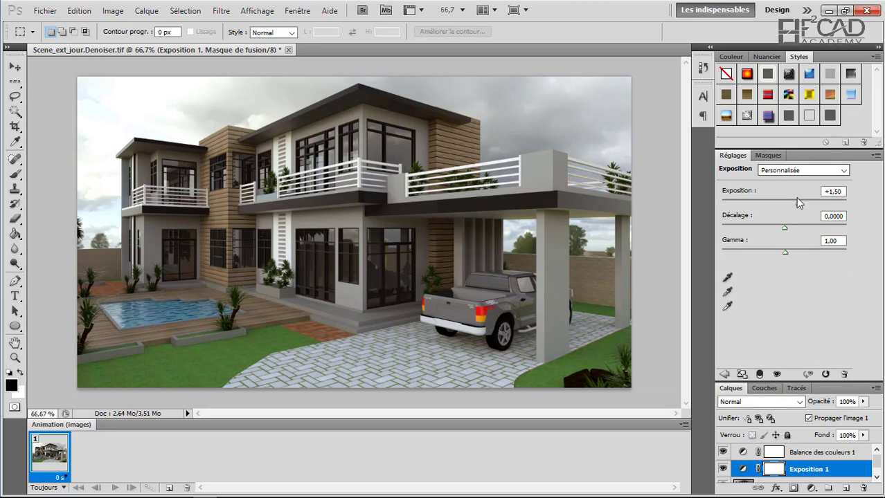
Lower Exposition 1's exposure from +1,50 to +1,29.
left_click_drag(798, 204, 796, 210)
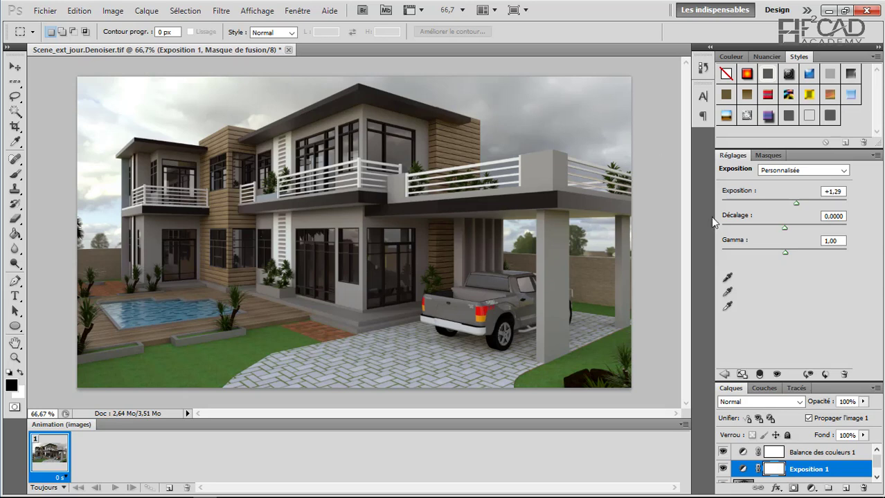
scroll(769, 470, "down", 1)
scroll(769, 473, "up", 1)
left_click(812, 488)
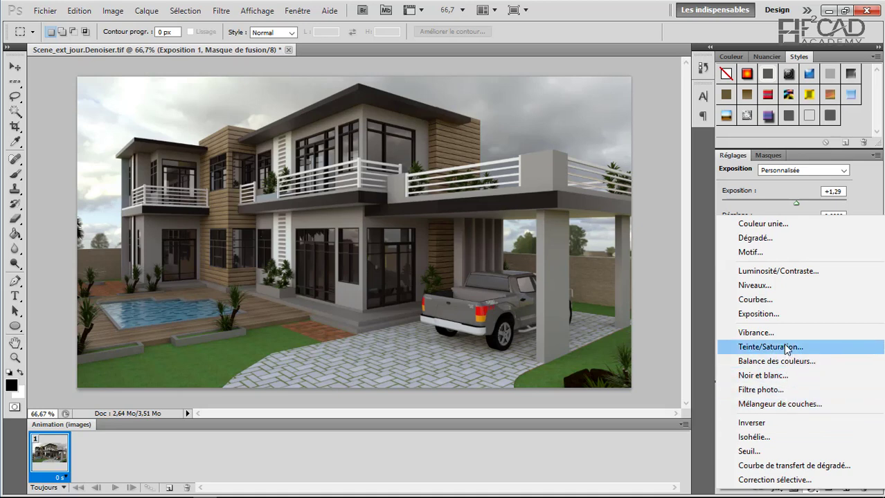
Add a trial Courbes layer, lifting the shadows and pulling the highlights down.
left_click(769, 301)
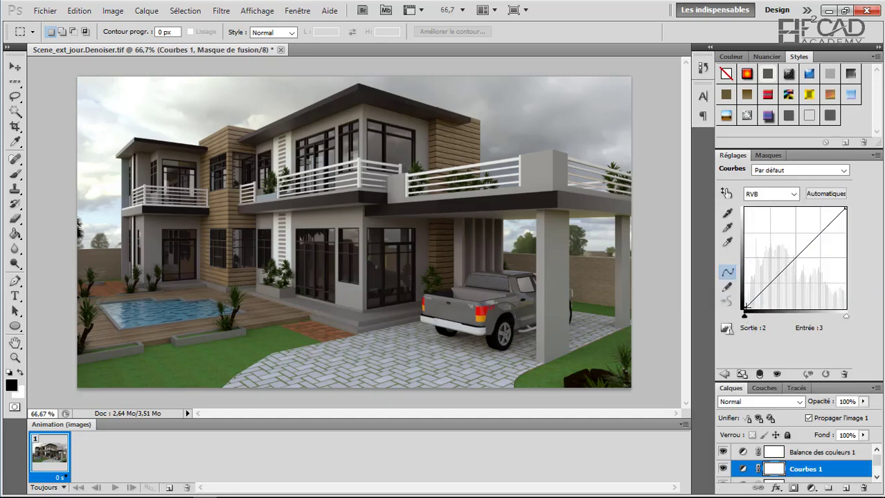
left_click(761, 294)
left_click_drag(762, 294, 757, 292)
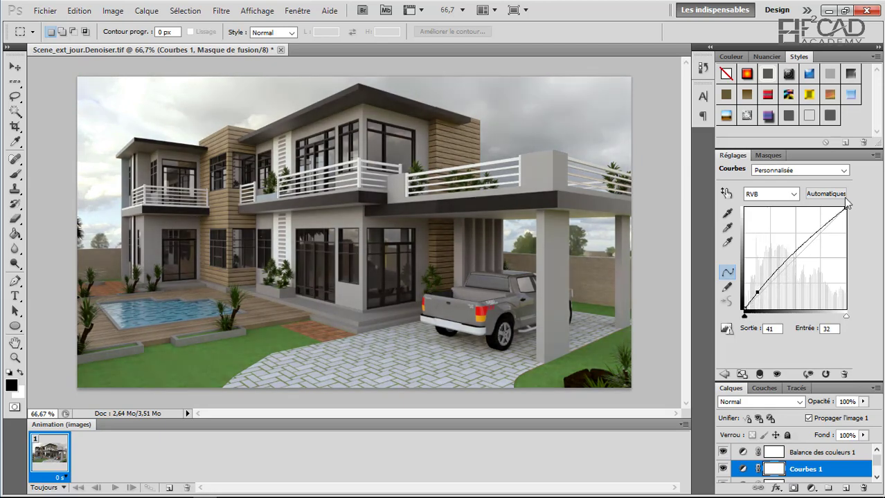
left_click_drag(826, 222, 832, 231)
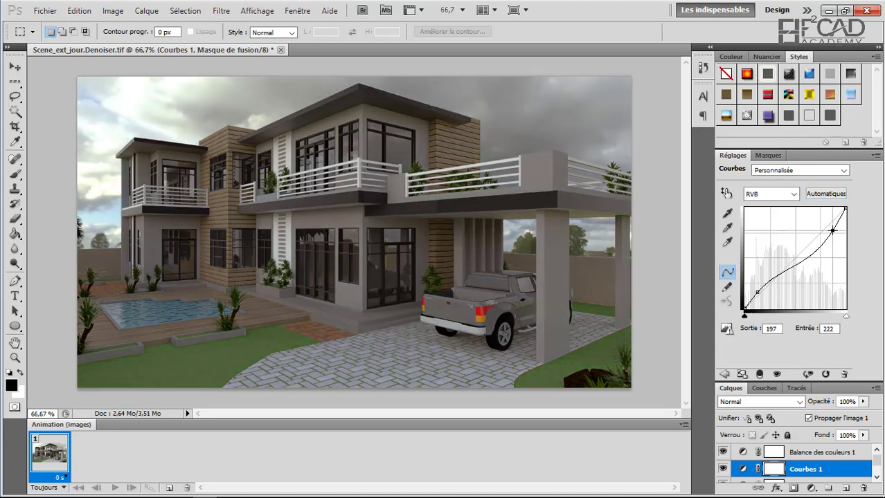
Delete Courbes 1 and raise Exposition 1's exposure to +1,43.
right_click(824, 471)
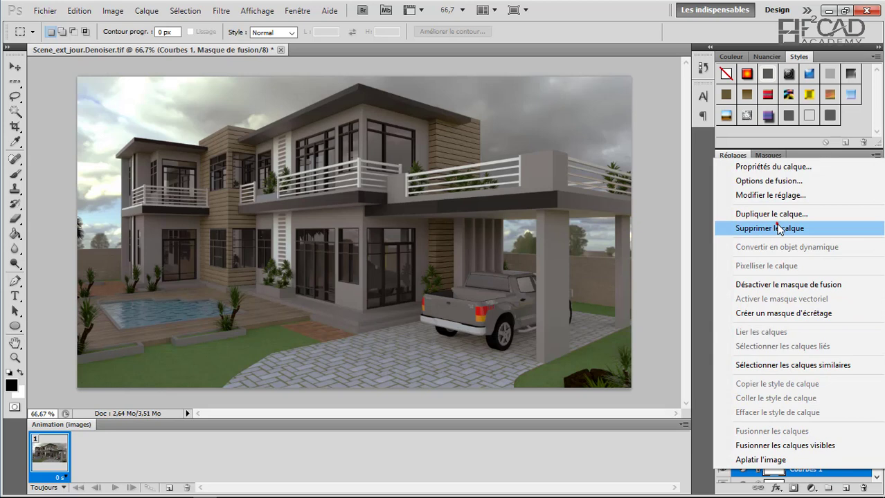
left_click(778, 228)
left_click(409, 196)
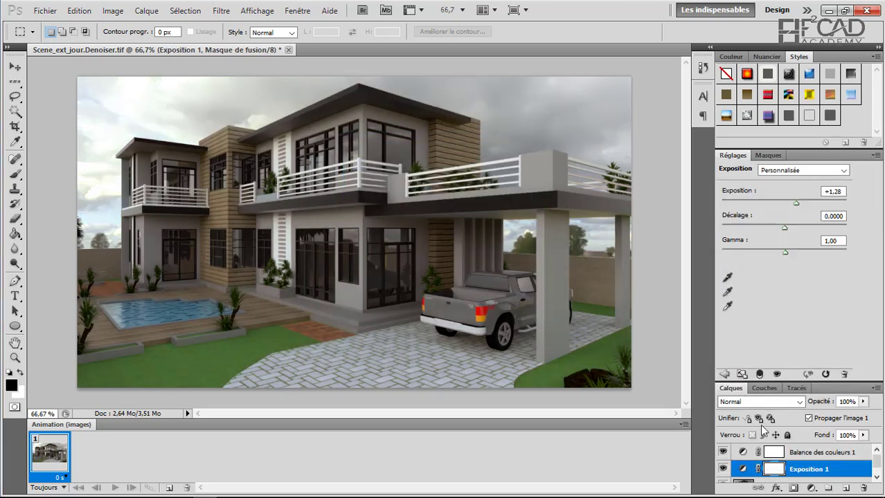
left_click(798, 474)
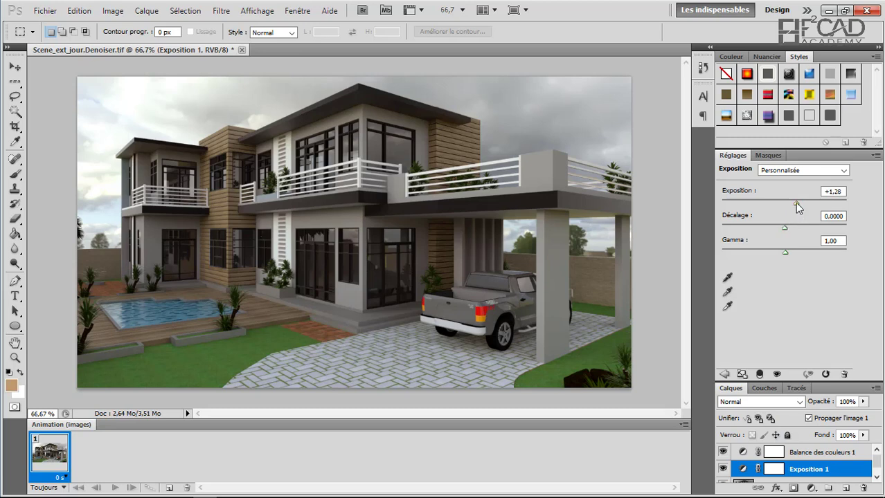
left_click_drag(795, 203, 797, 202)
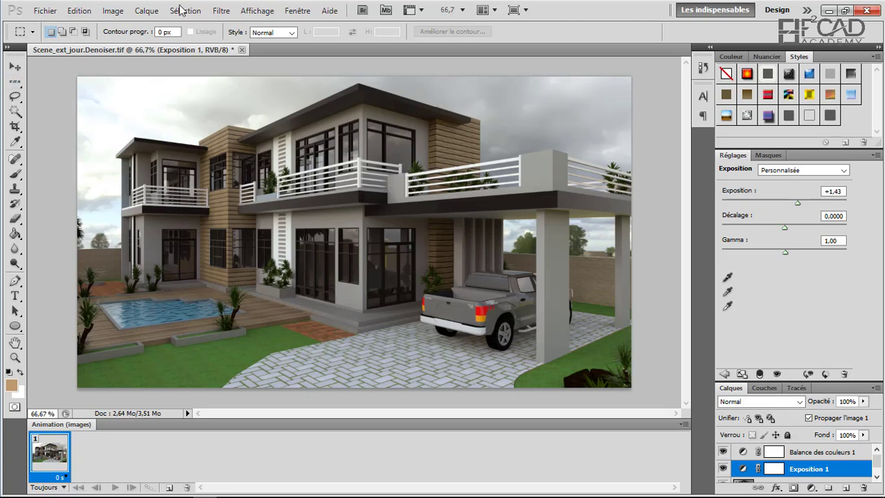
Open the Scene_ext_jour.Reflections render pass.
left_click(45, 10)
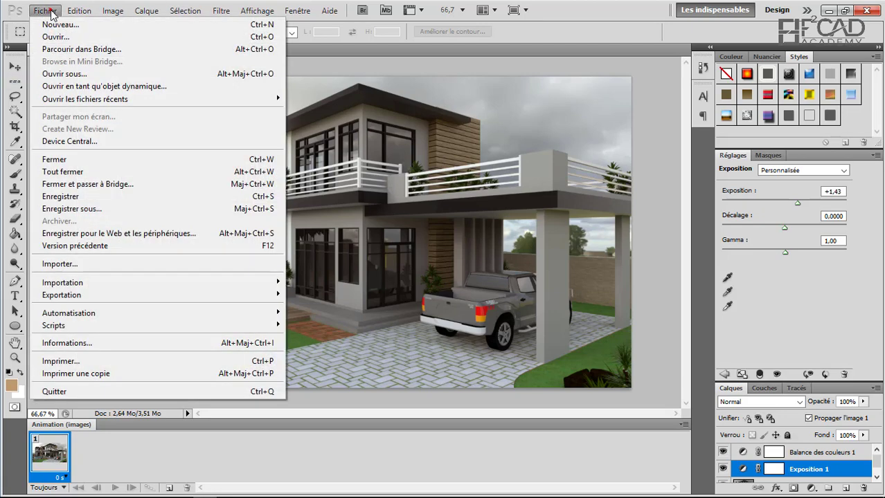
left_click(55, 35)
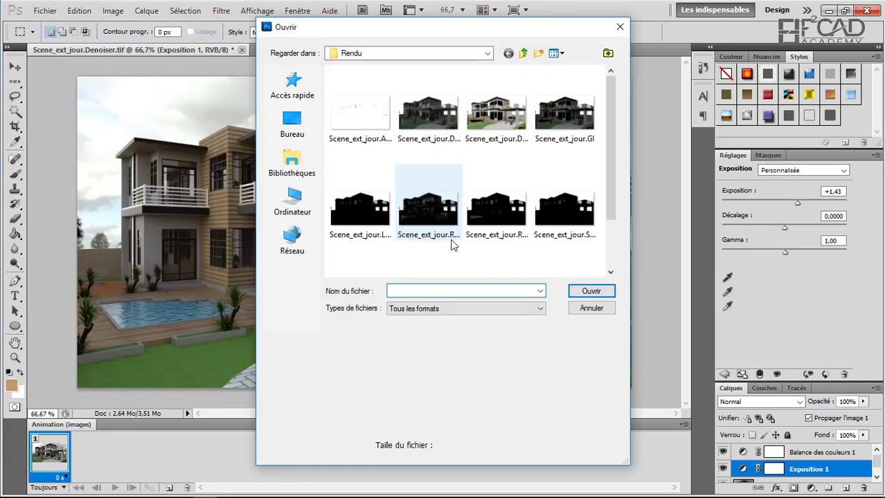
left_click(431, 235)
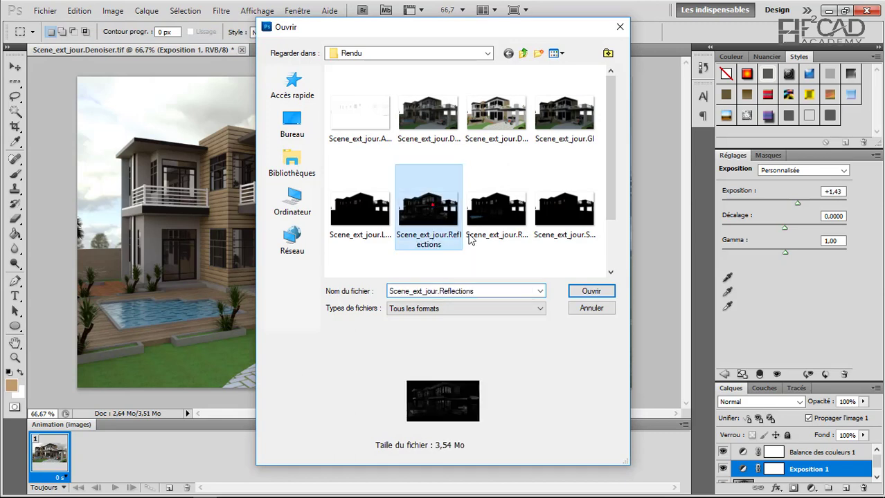
left_click(592, 292)
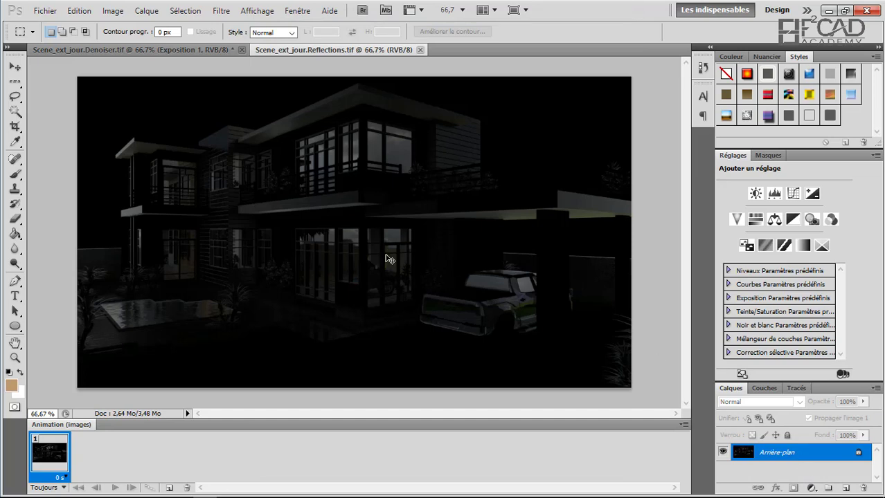
Paste the whole Reflections image into the Denoiser document above Balance des couleurs 1.
key("ctrl+a")
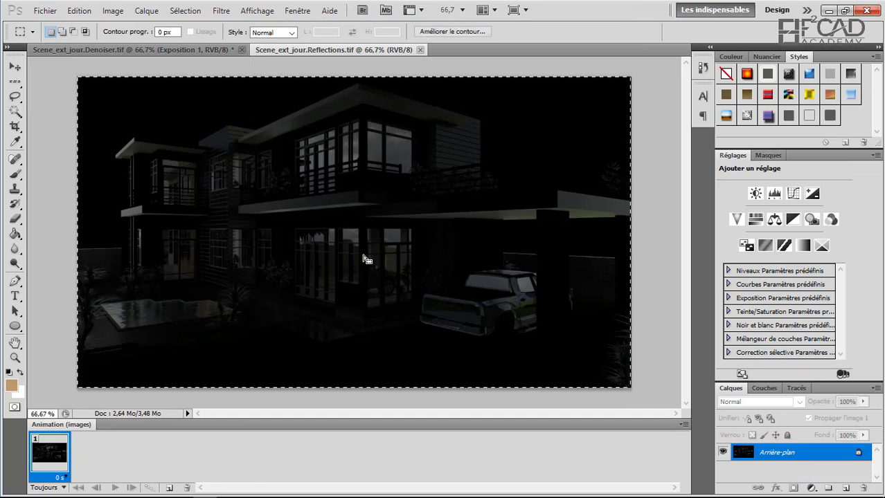
left_click(185, 51)
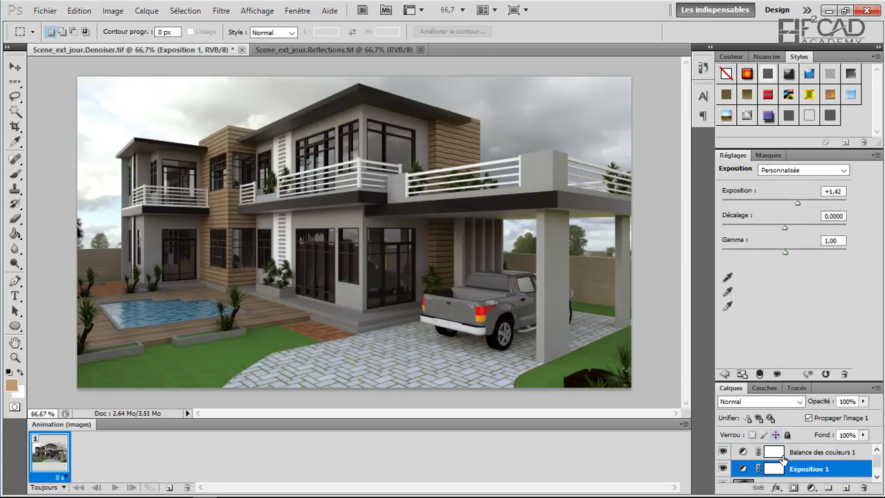
left_click(789, 453)
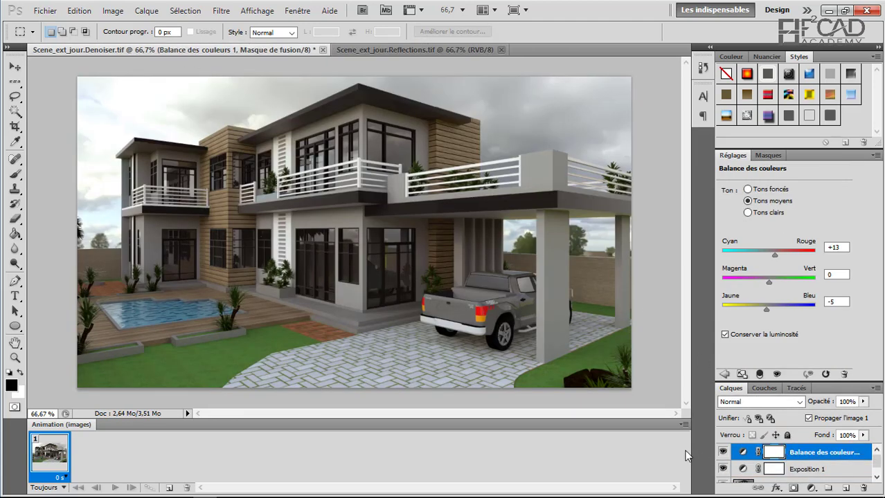
key("ctrl+v")
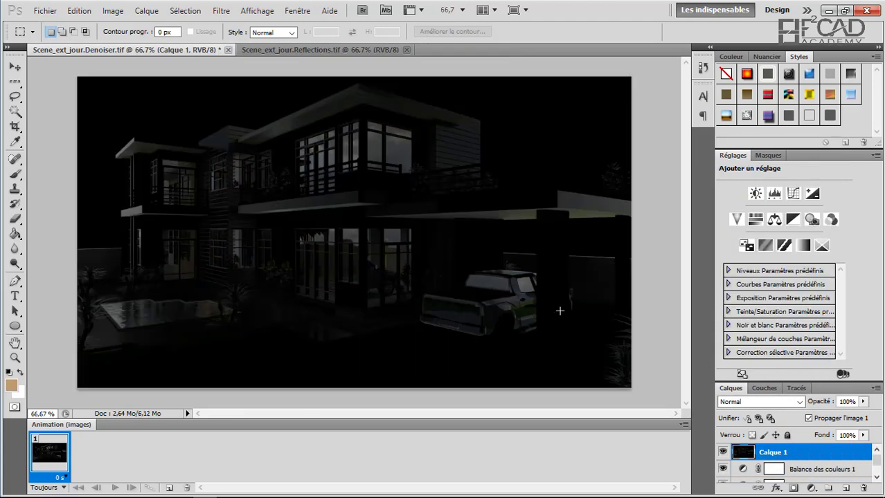
Set Calque 1's blend mode to Superposition.
left_click(798, 402)
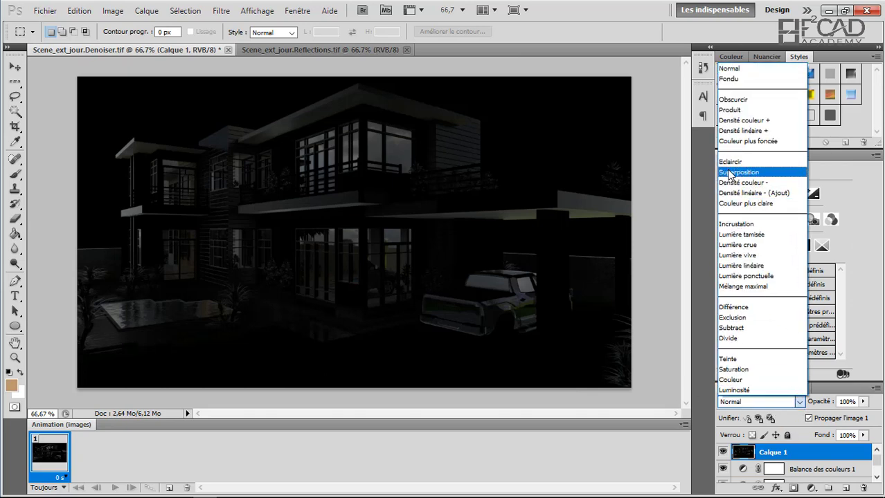
left_click(729, 172)
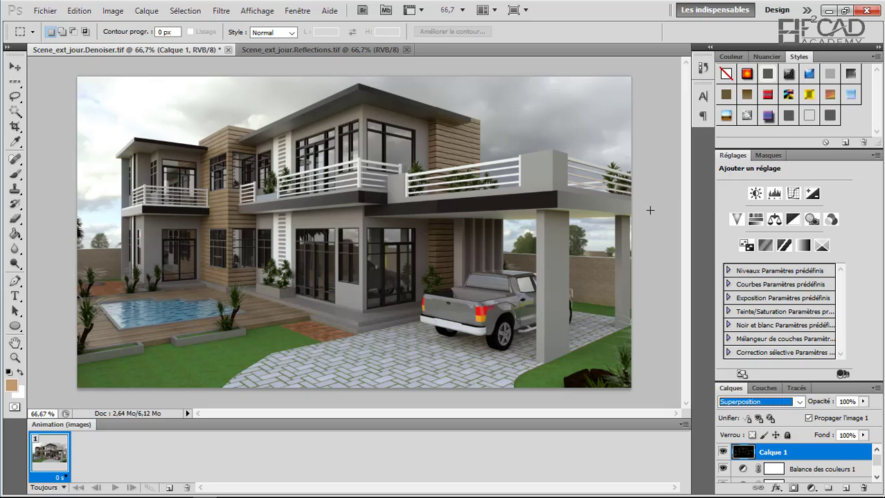
left_click(723, 452)
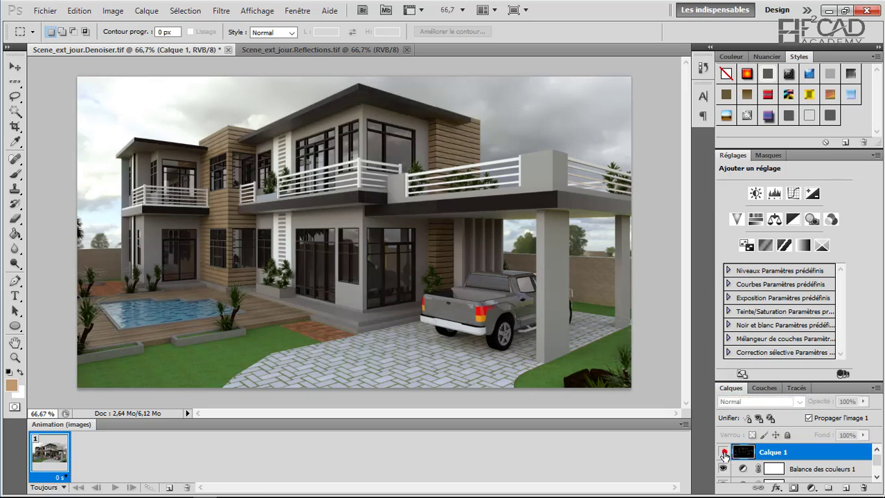
left_click(723, 454)
Compare Calque 1 on and off, leave it visible, and close the Reflections document.
left_click(723, 452)
left_click(723, 452)
left_click(723, 452)
left_click(723, 452)
left_click(723, 452)
left_click(722, 452)
left_click(723, 452)
left_click(723, 452)
left_click(723, 452)
left_click(723, 452)
left_click(723, 452)
left_click(723, 452)
left_click(723, 452)
left_click(722, 452)
left_click(723, 453)
left_click(723, 452)
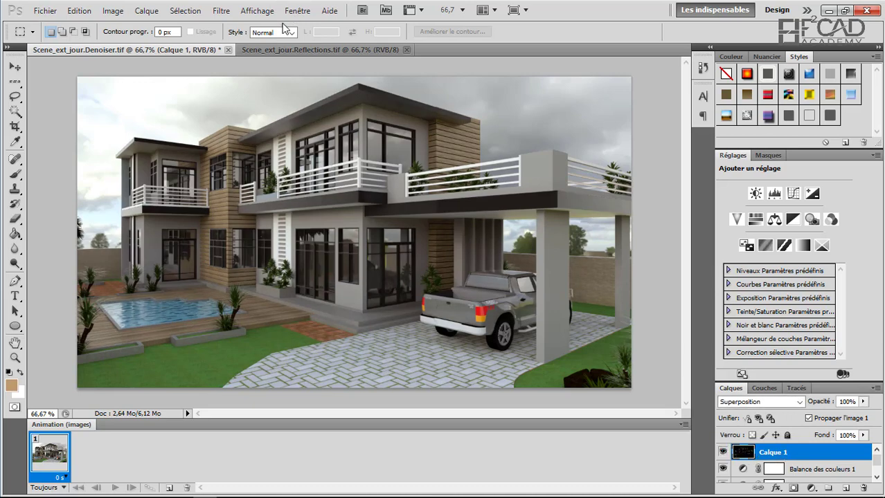
left_click(309, 50)
left_click(406, 49)
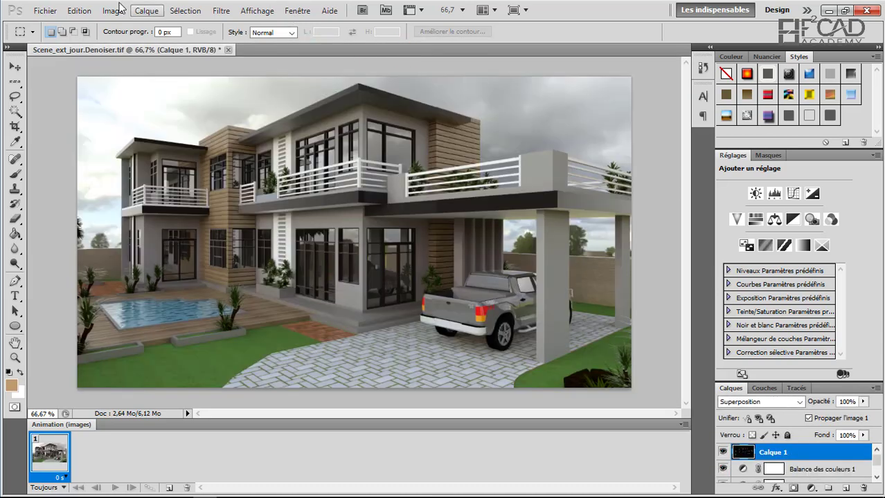
Open the Refractions pass and paste it into the Denoiser document as Calque 2.
left_click(49, 12)
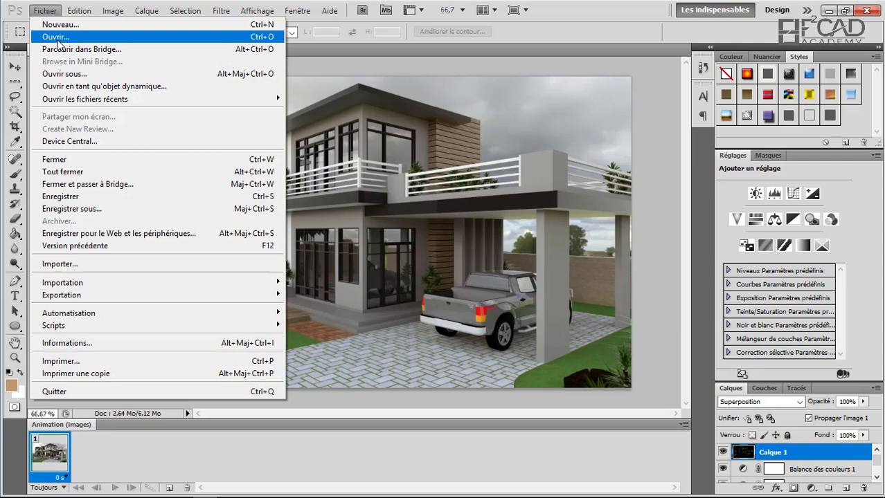
left_click(58, 39)
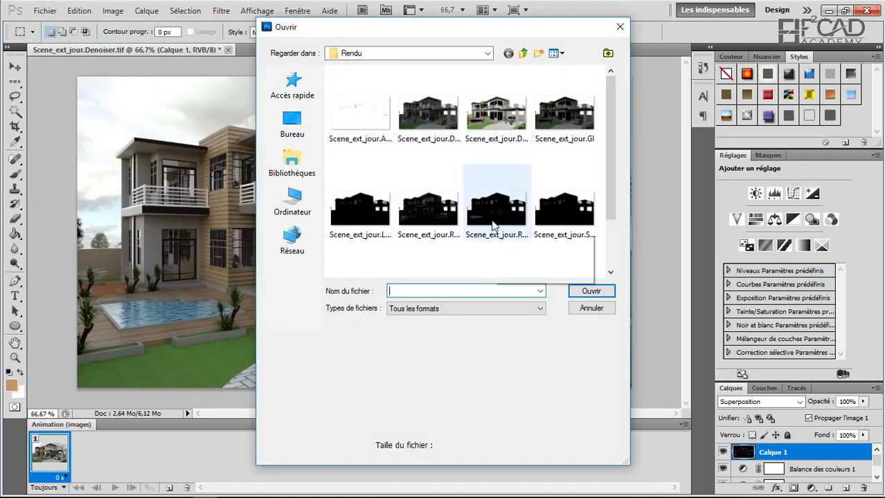
left_click(494, 222)
left_click(579, 291)
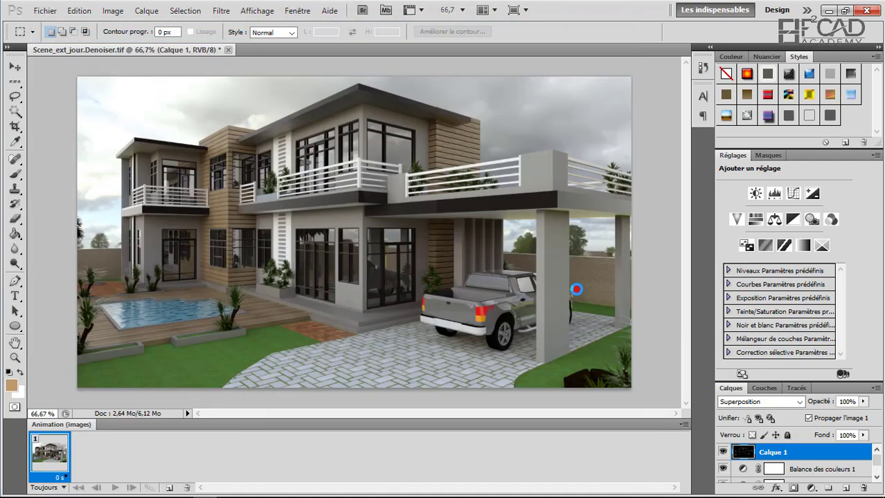
key("ctrl+a")
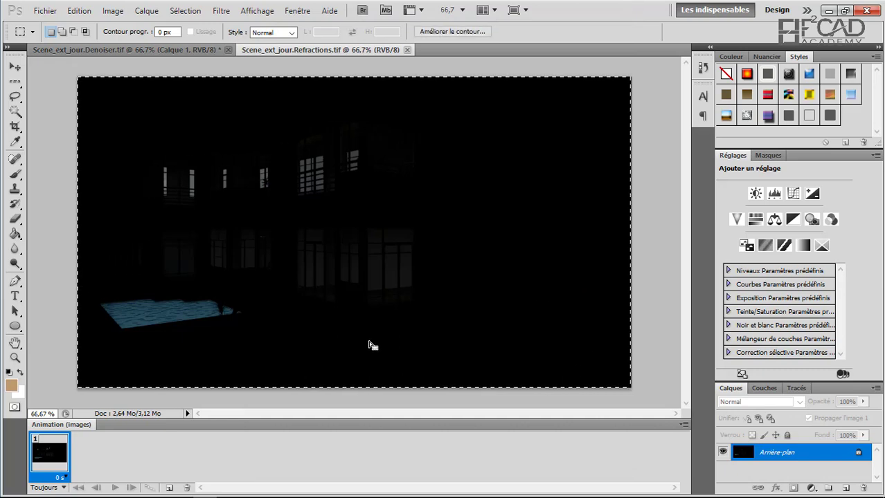
left_click(160, 54)
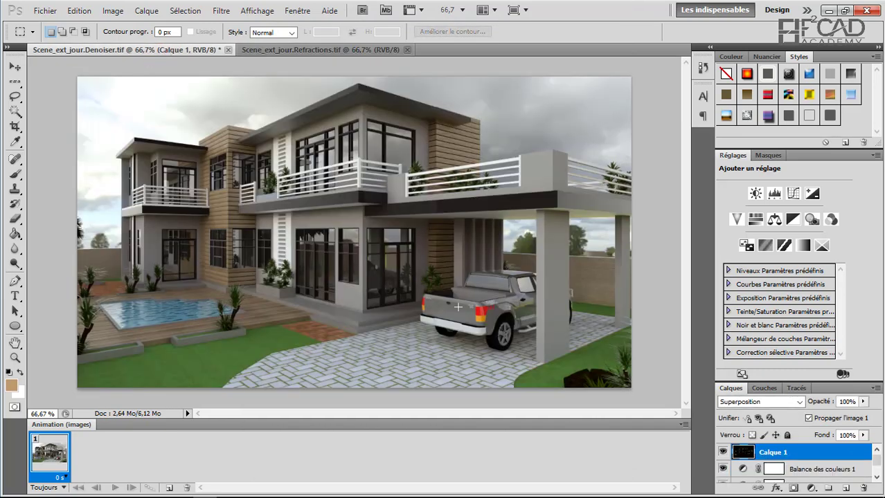
key("ctrl+v")
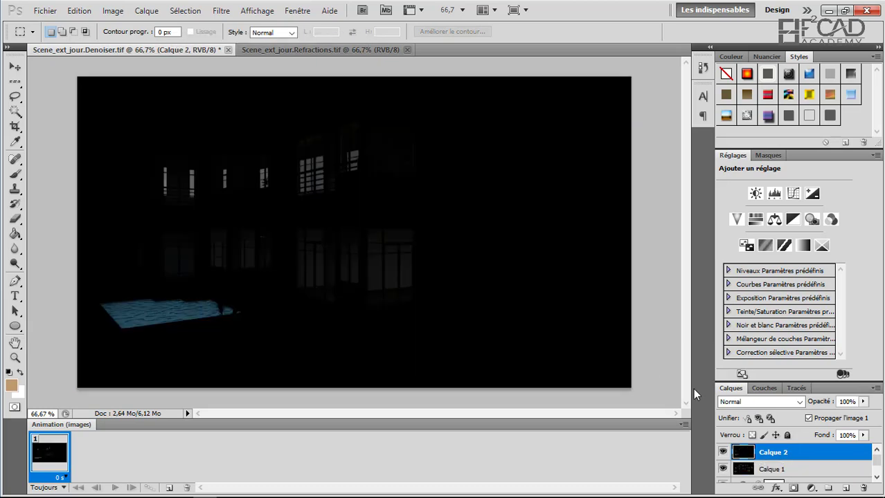
Blend Calque 2 in Superposition and compare it on and off, leaving it visible.
left_click(773, 402)
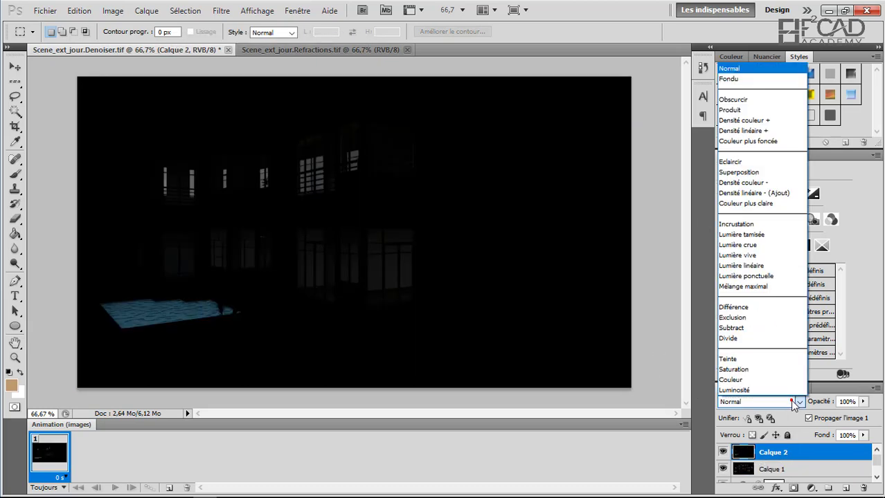
left_click(761, 174)
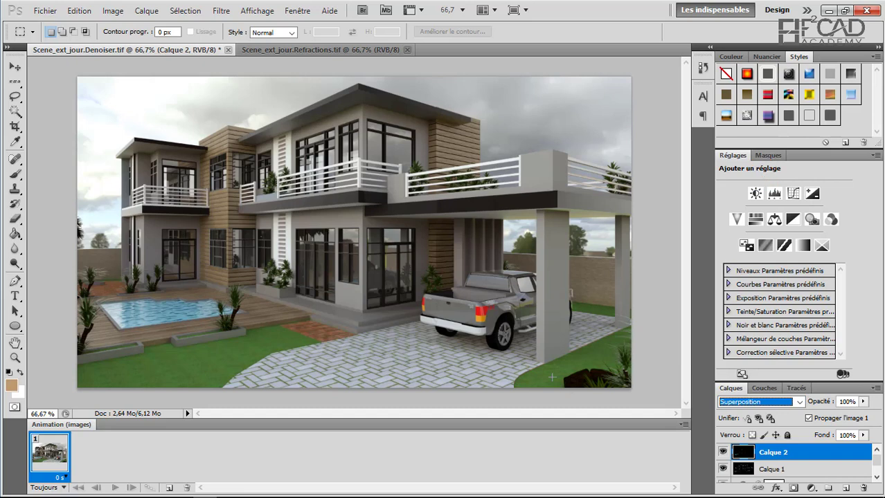
left_click(722, 451)
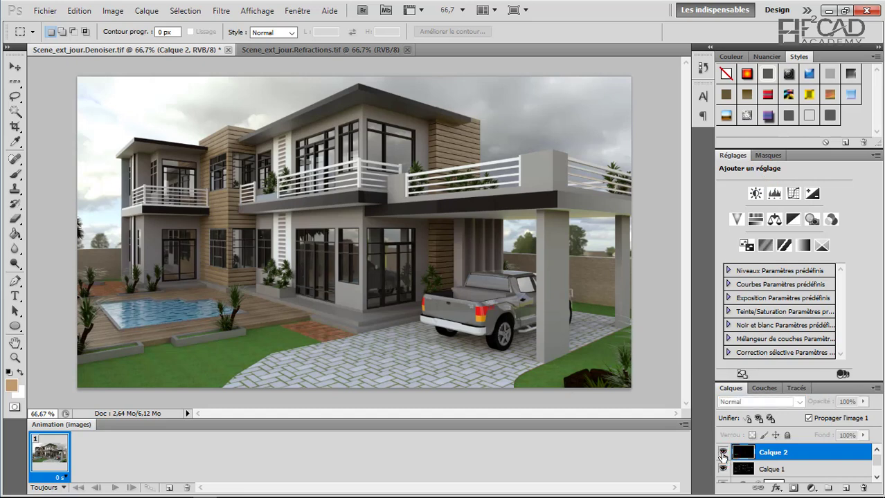
left_click(723, 451)
left_click(722, 452)
left_click(723, 452)
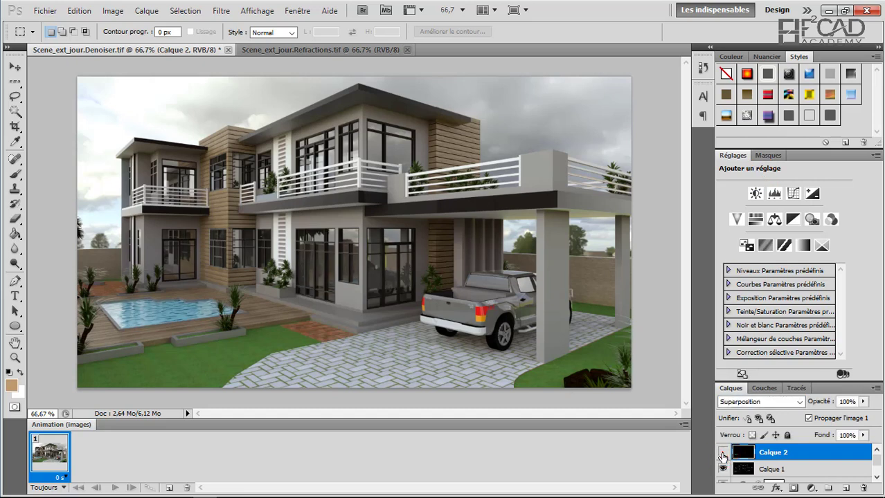
left_click(722, 452)
left_click(723, 452)
left_click(723, 452)
left_click(723, 452)
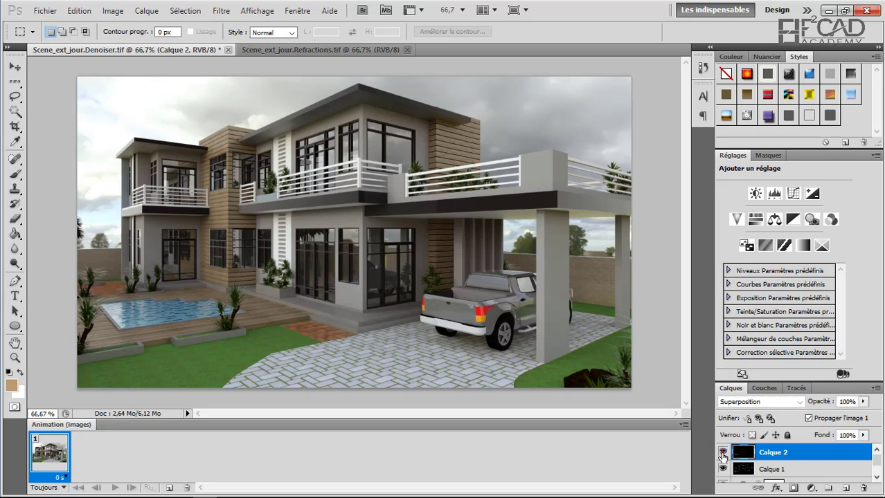
left_click(723, 452)
left_click(723, 452)
left_click(722, 452)
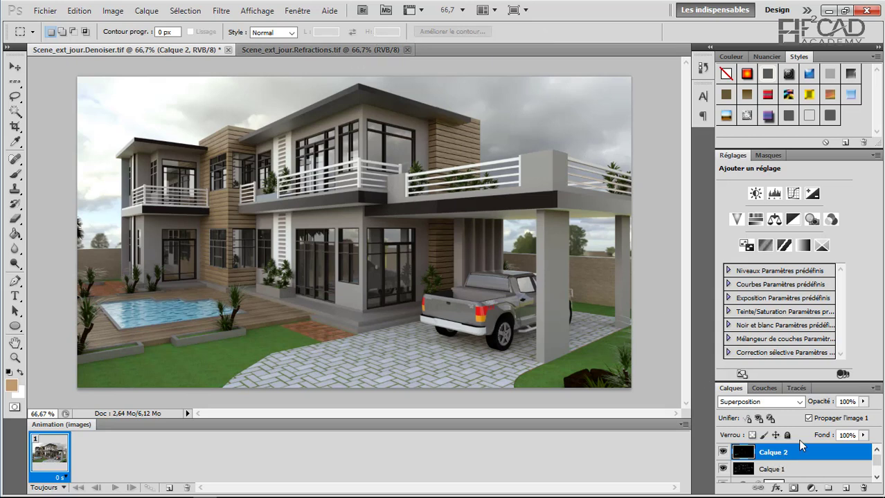
Select Exposition 1 and set its exposure value to +1,45.
scroll(790, 470, "down", 1)
scroll(793, 473, "down", 1)
scroll(793, 473, "down", 1)
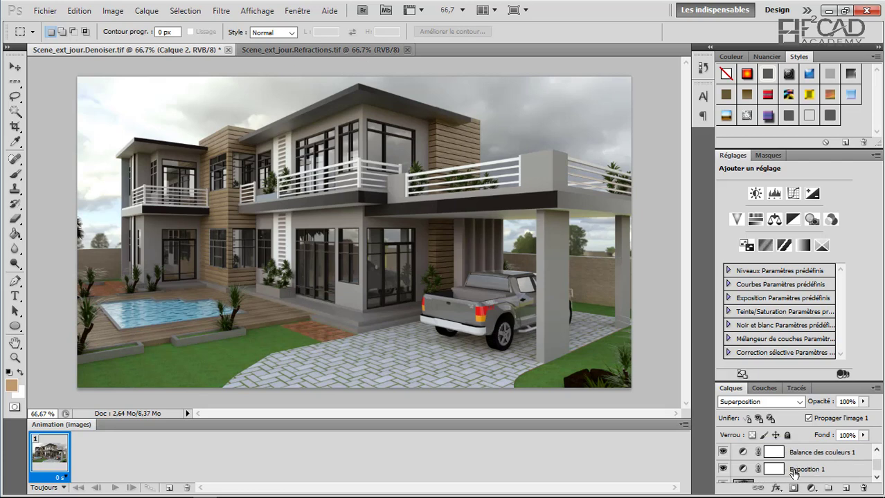
left_click(793, 471)
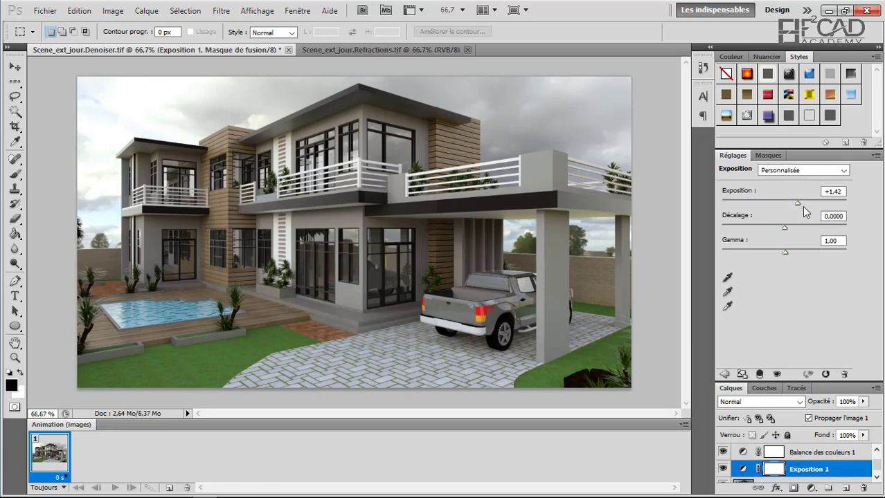
left_click_drag(797, 204, 797, 205)
left_click(836, 191)
left_click(45, 10)
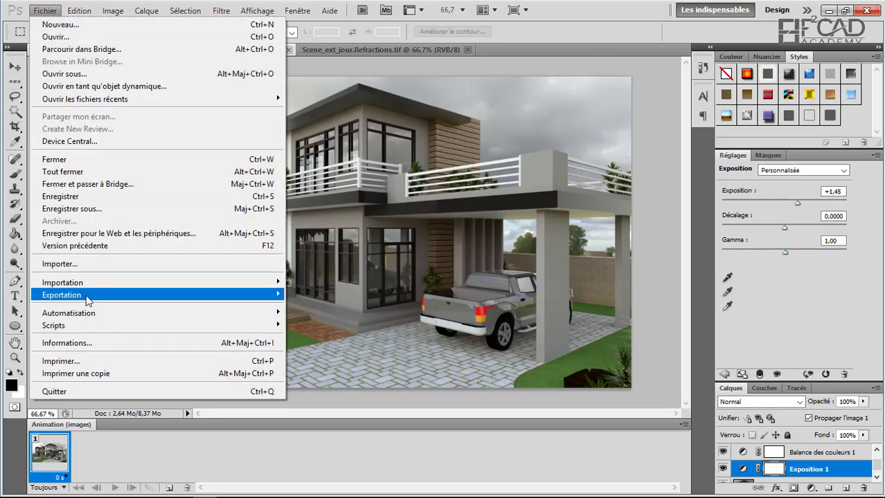
Start a Save As, renaming the composite Scene_ext_jour_finale.
left_click(72, 209)
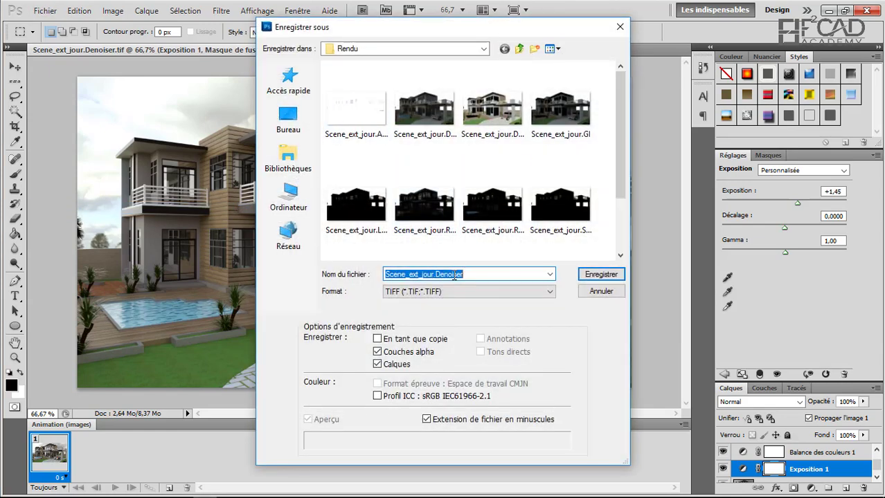
left_click(465, 275)
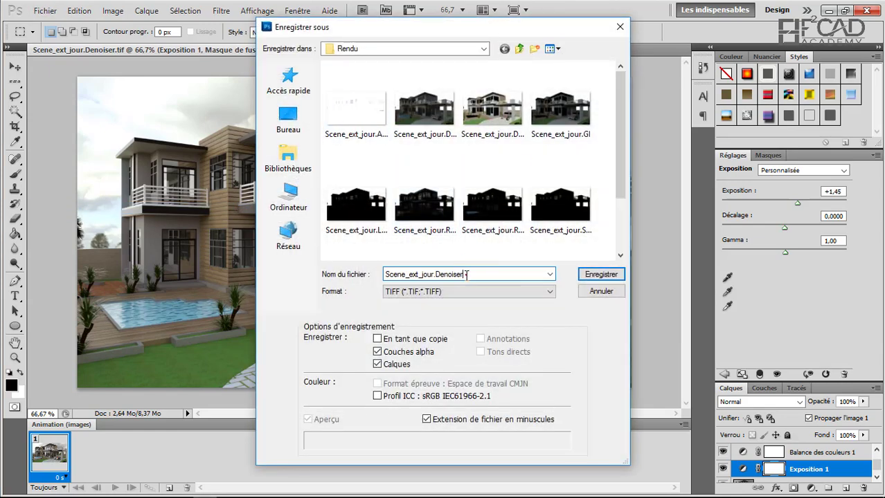
left_click_drag(466, 275, 435, 274)
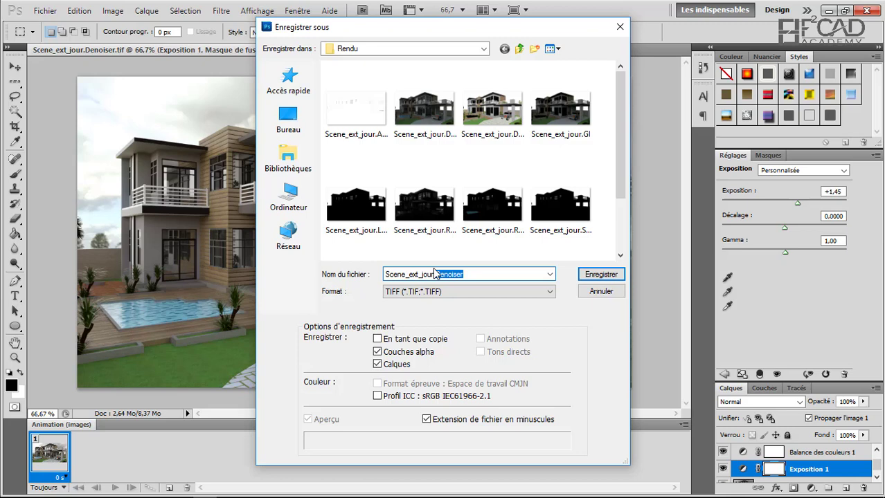
key("BackSpace")
type("_final")
Choose the Rendu Finaux folder, then cancel the TIFF options without saving.
left_click(518, 48)
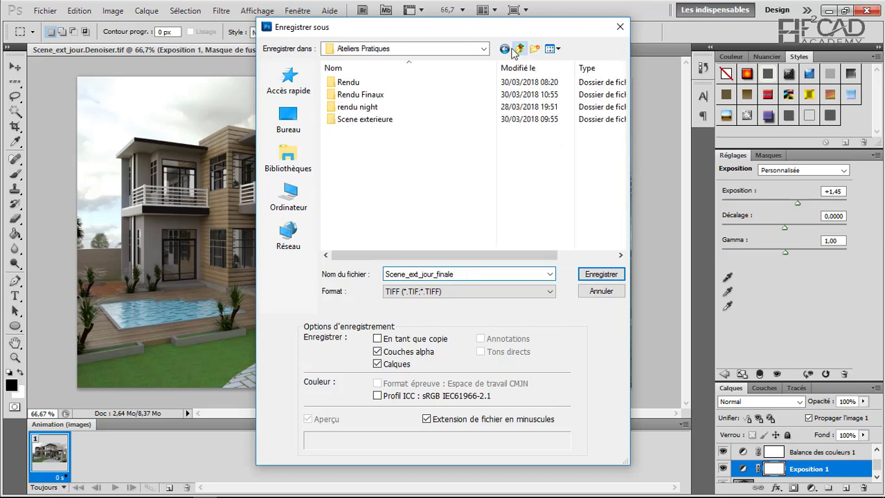
double_click(358, 94)
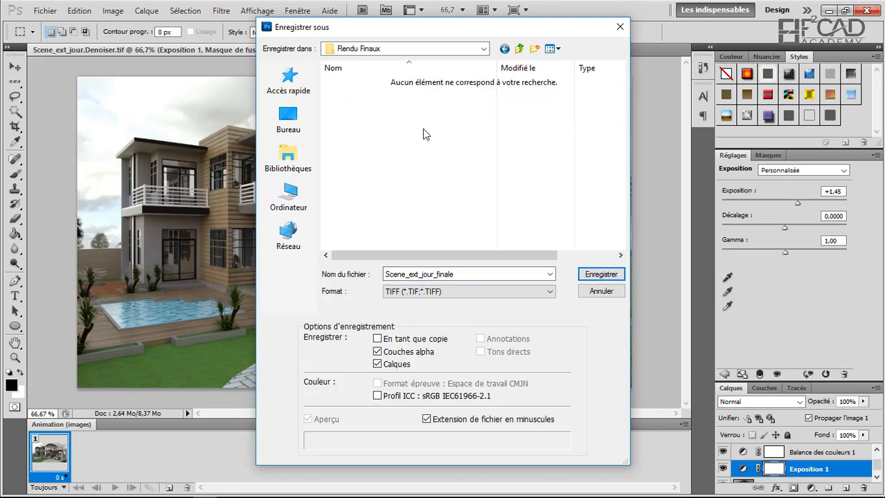
left_click(600, 273)
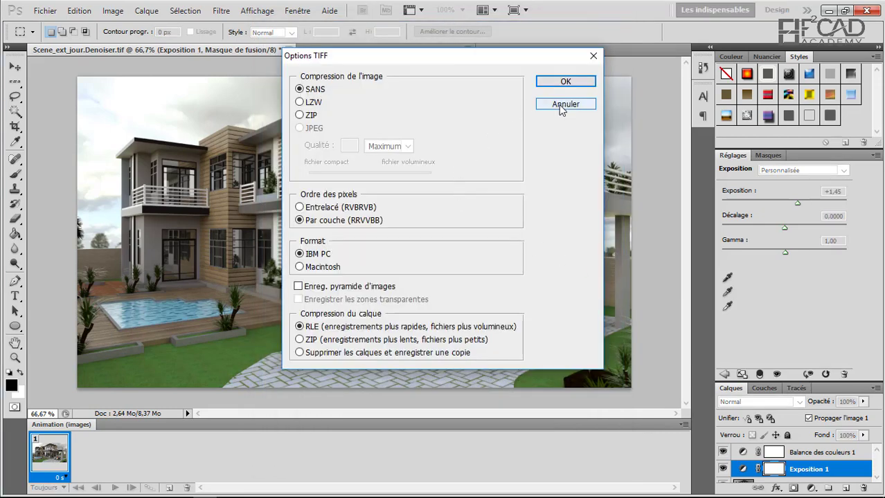
left_click(557, 105)
left_click(45, 10)
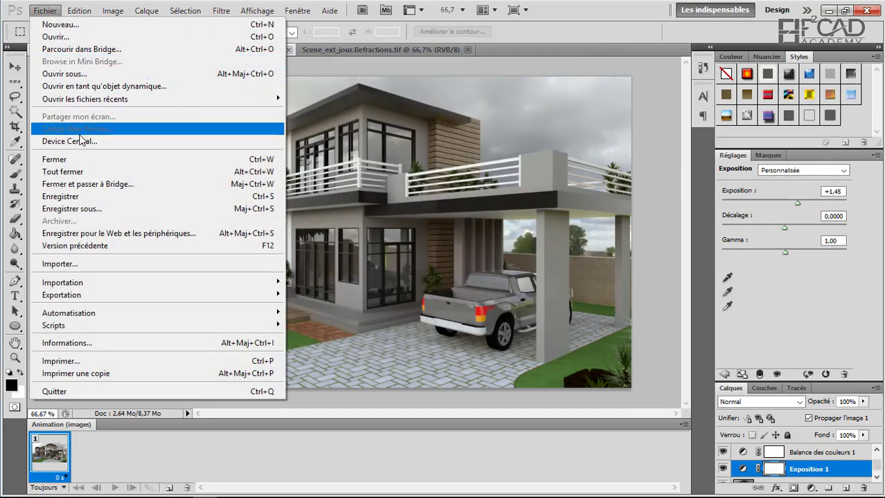
Save the day render as PNG 'Scene_ext_jour_finale' in the Rendu Finaux folder.
left_click(106, 210)
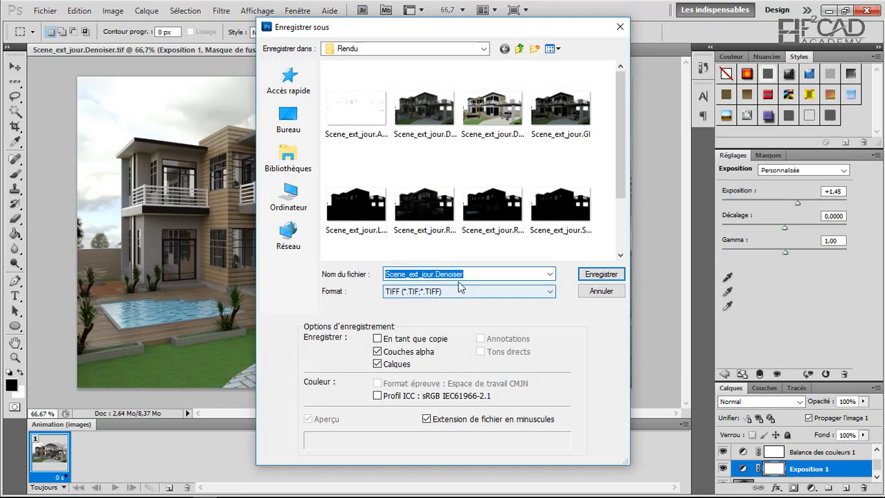
left_click(460, 292)
left_click(412, 421)
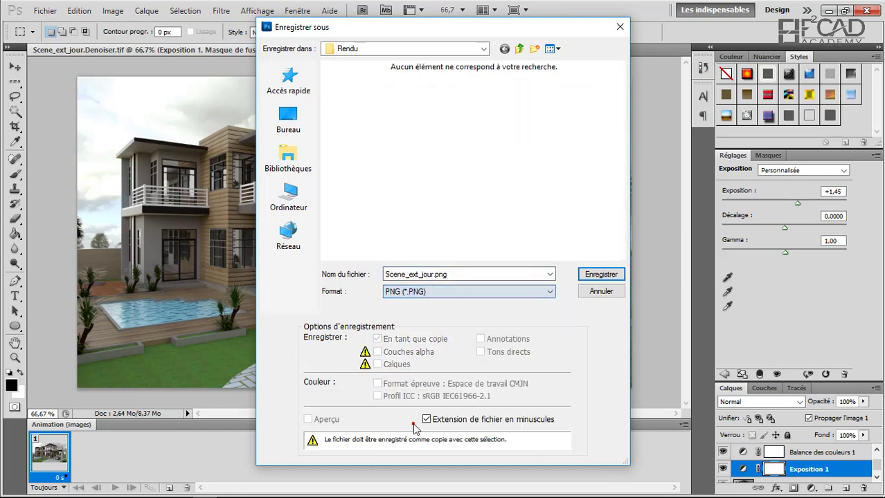
left_click_drag(450, 274, 431, 274)
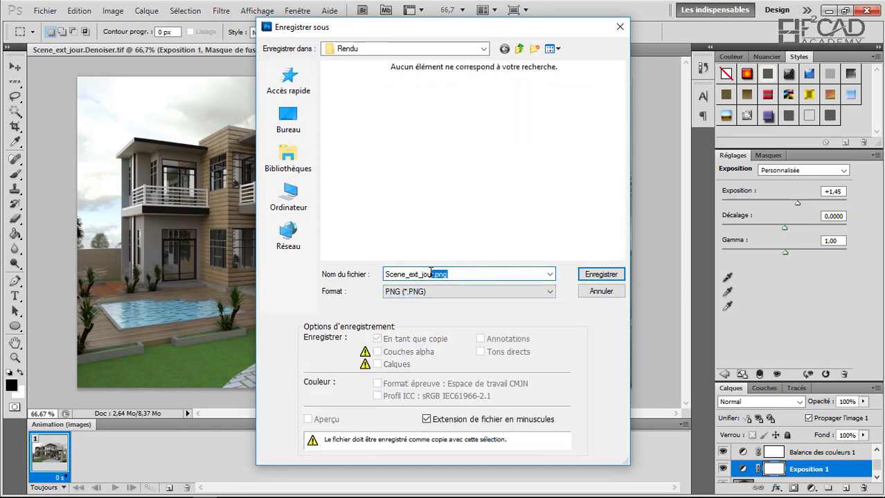
key("BackSpace")
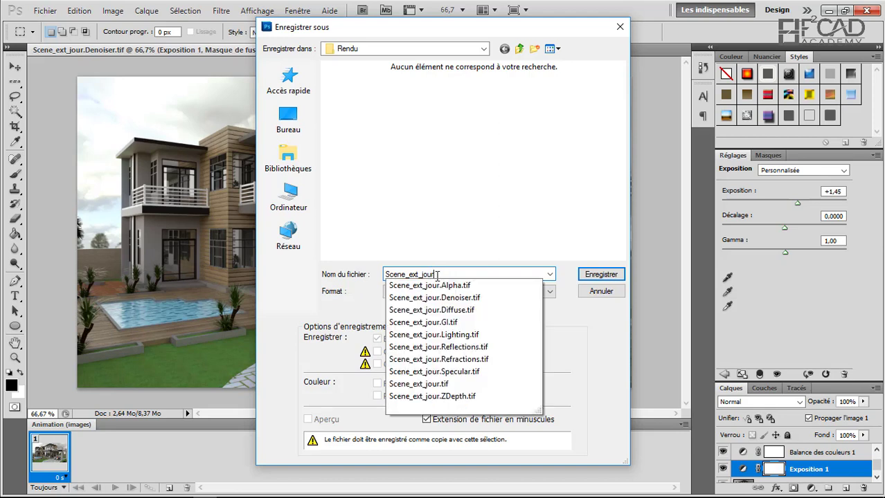
type("_finale")
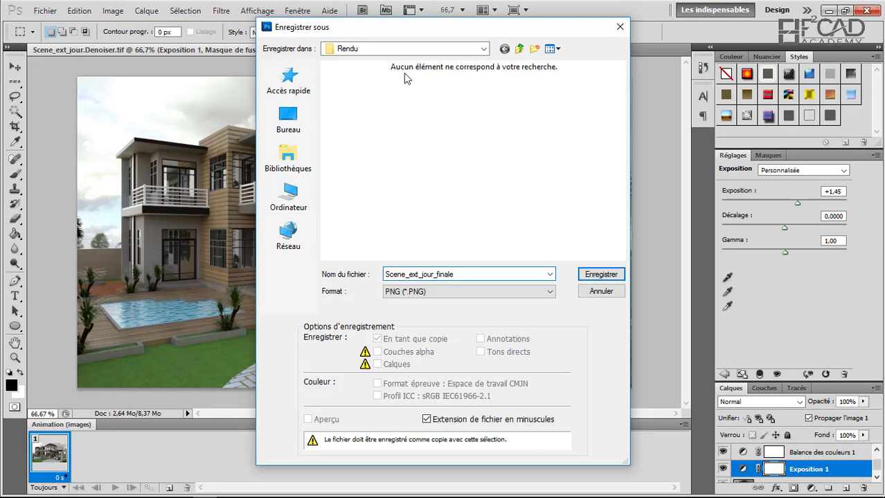
left_click(519, 49)
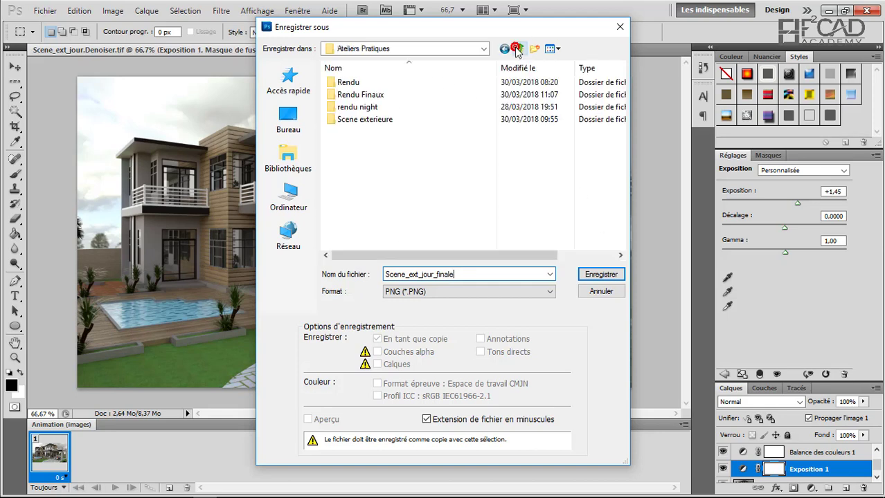
double_click(375, 99)
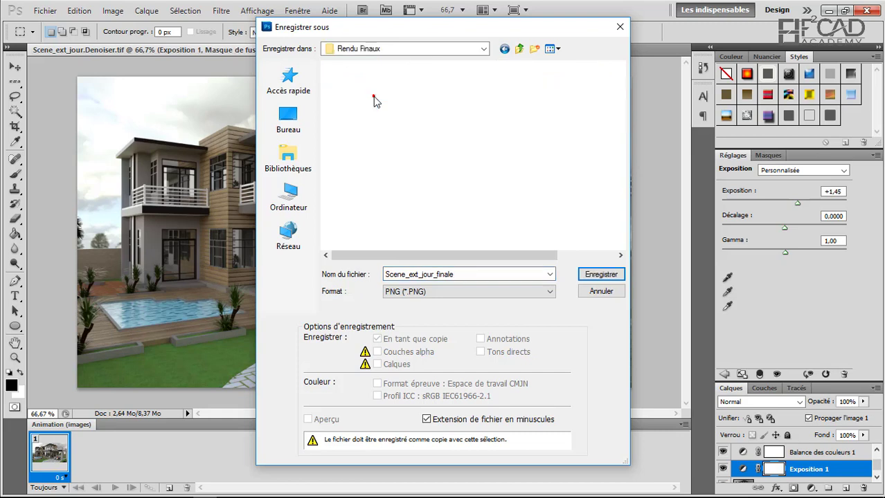
left_click(610, 276)
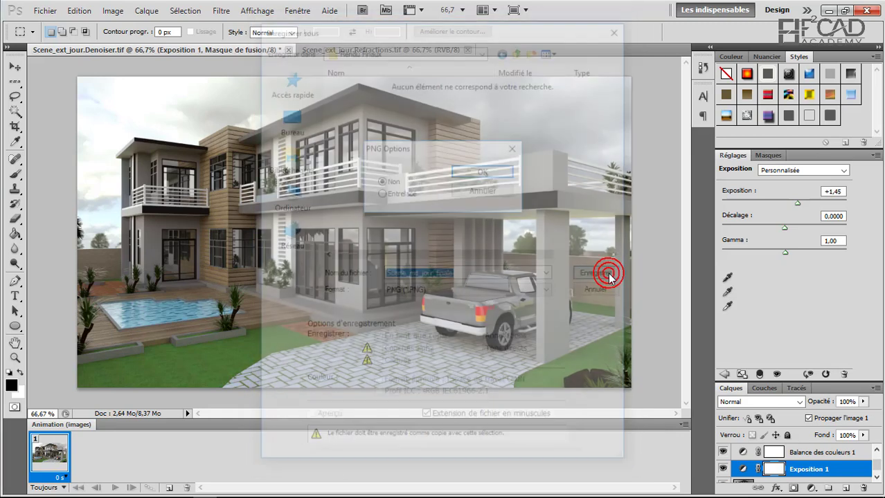
left_click(472, 173)
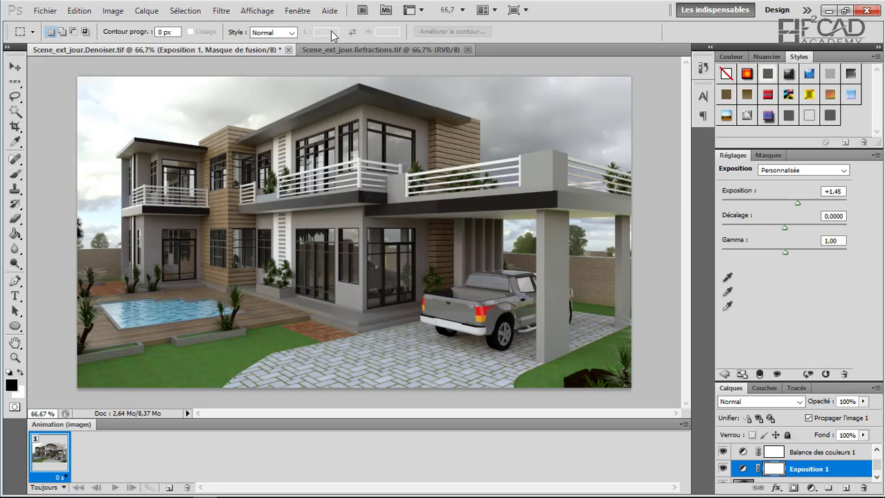
Cancel a stray New document dialog and close the Refractions image.
left_click(35, 14)
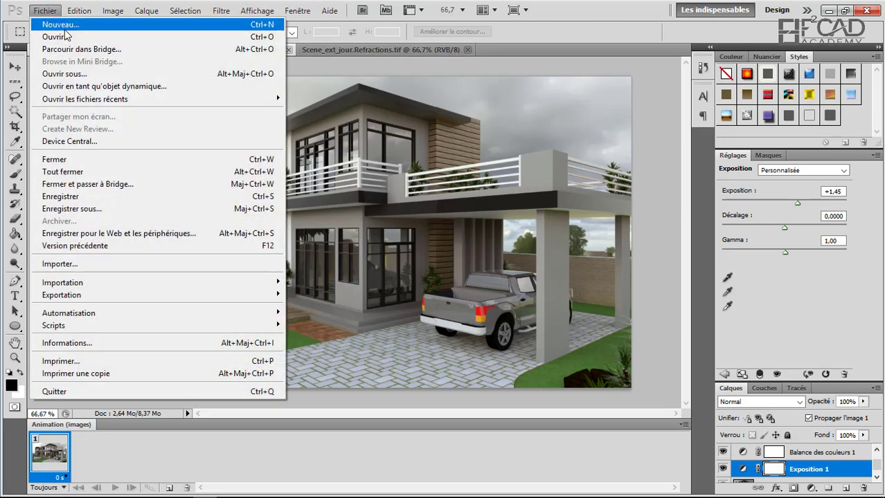
key("Escape")
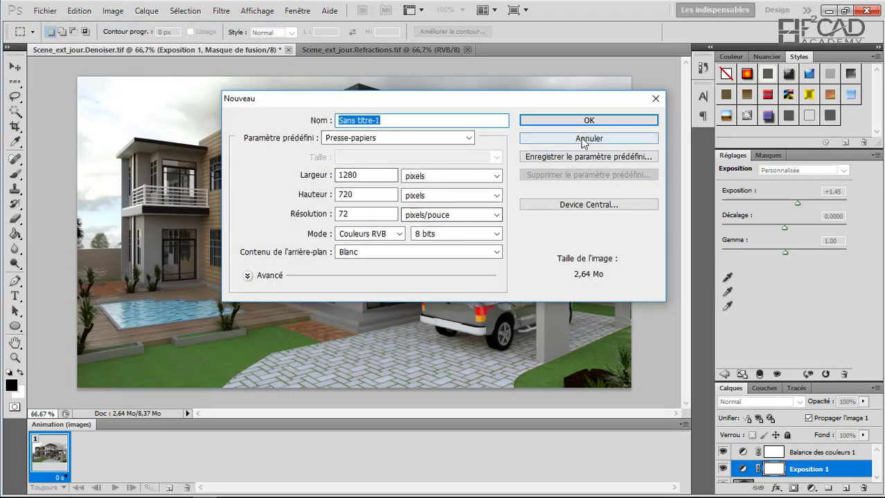
left_click(655, 98)
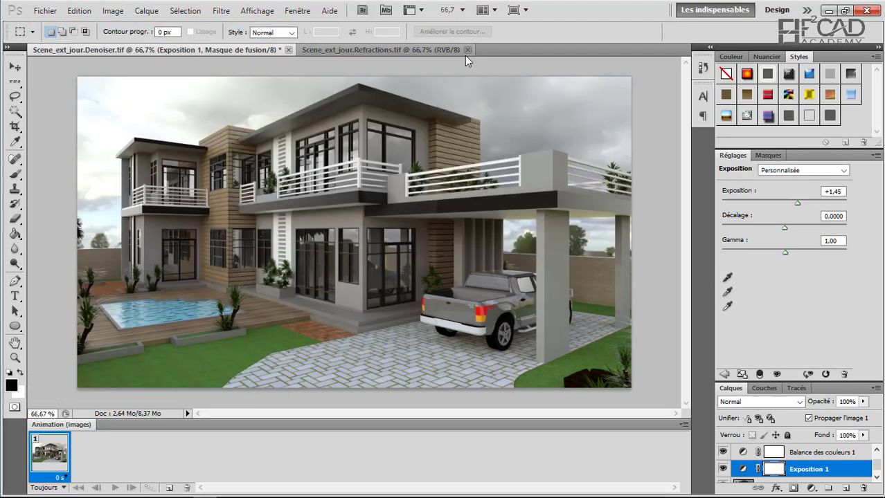
left_click(466, 51)
Close the day Denoiser render unsaved and open scene_nuit.Denoiser from the rendu night folder.
left_click(289, 50)
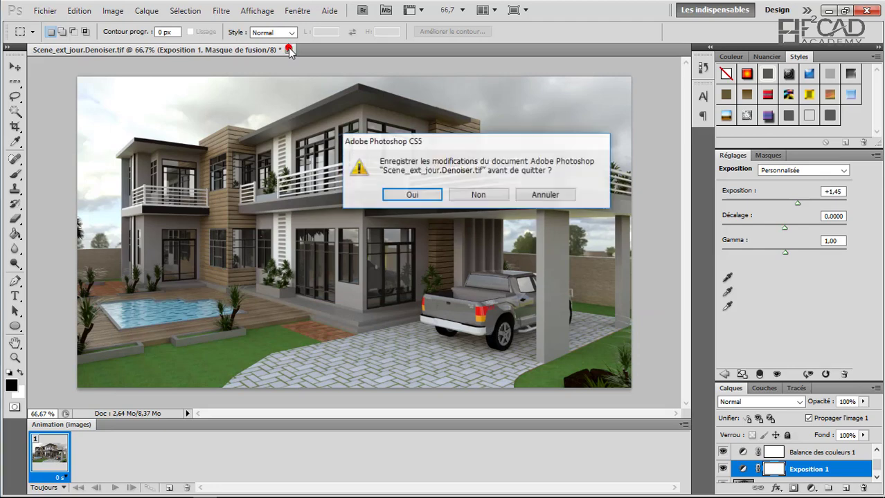
left_click(495, 197)
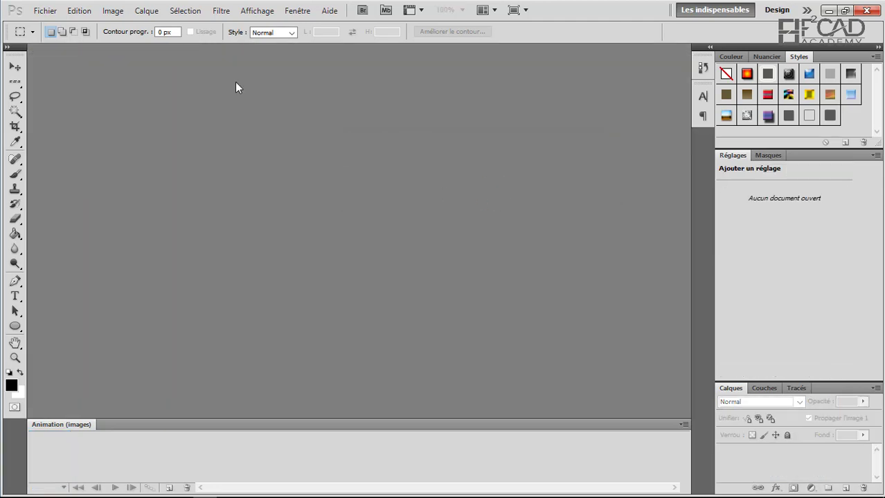
left_click(45, 11)
left_click(55, 37)
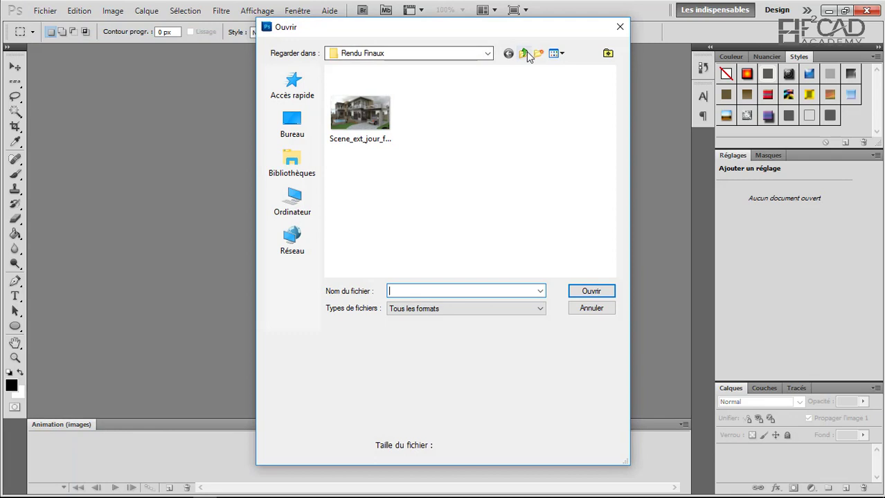
left_click(524, 54)
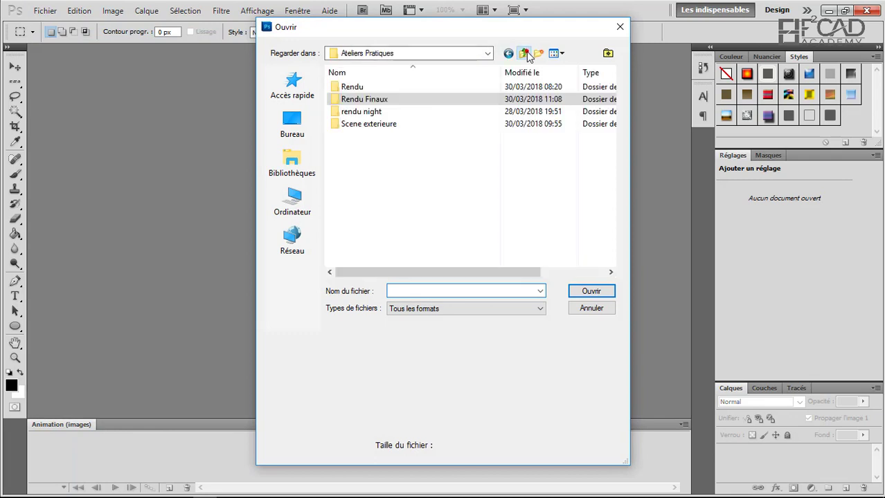
double_click(361, 111)
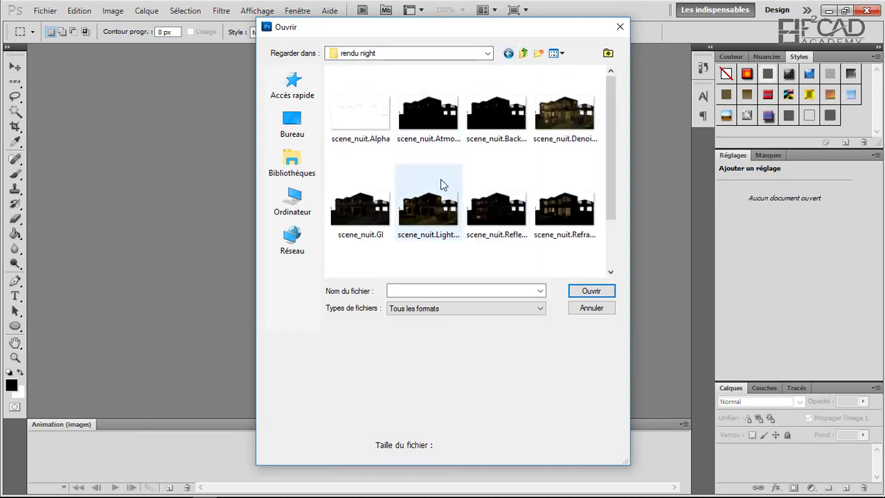
left_click(560, 122)
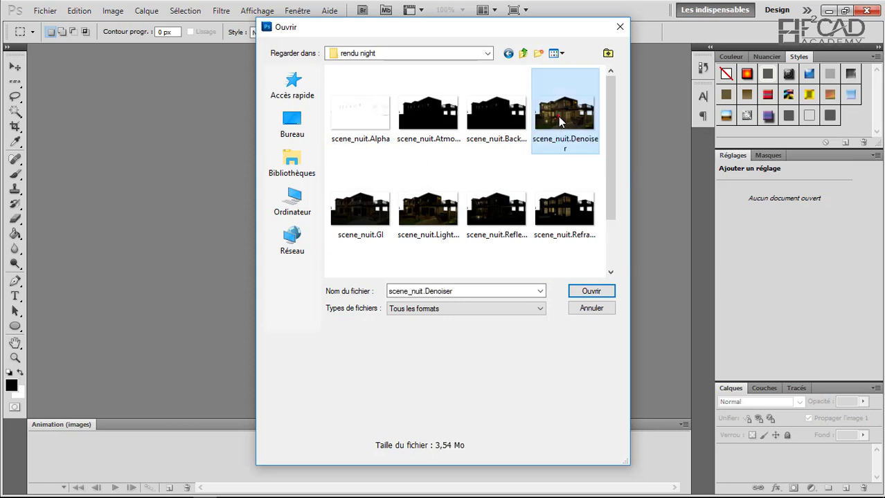
left_click(591, 292)
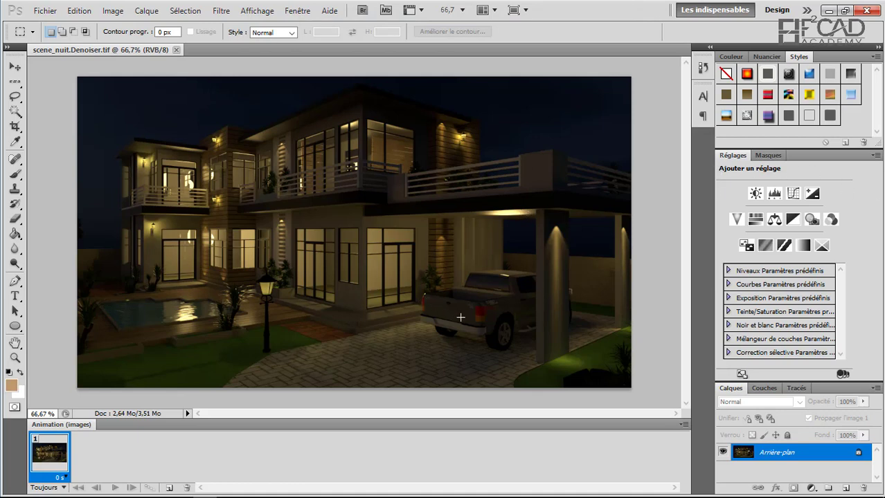
Add an Exposition adjustment layer with exposure set to +1,45.
left_click(811, 488)
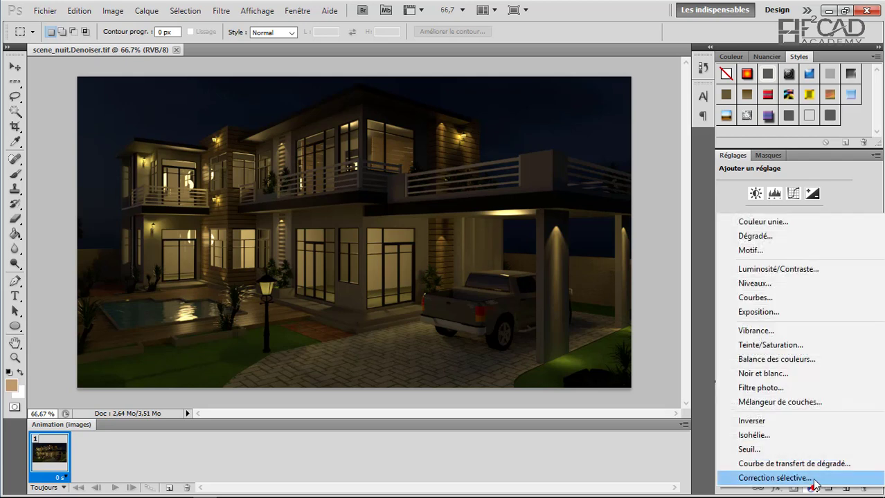
left_click(786, 313)
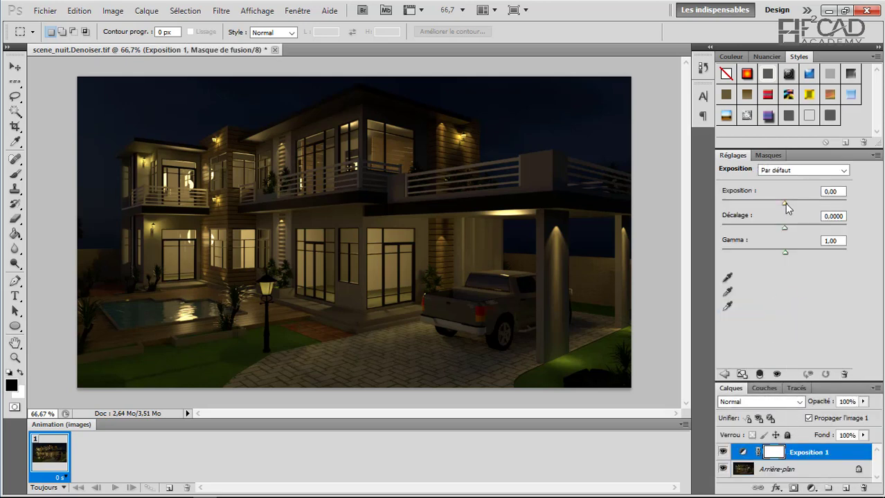
left_click_drag(786, 203, 797, 203)
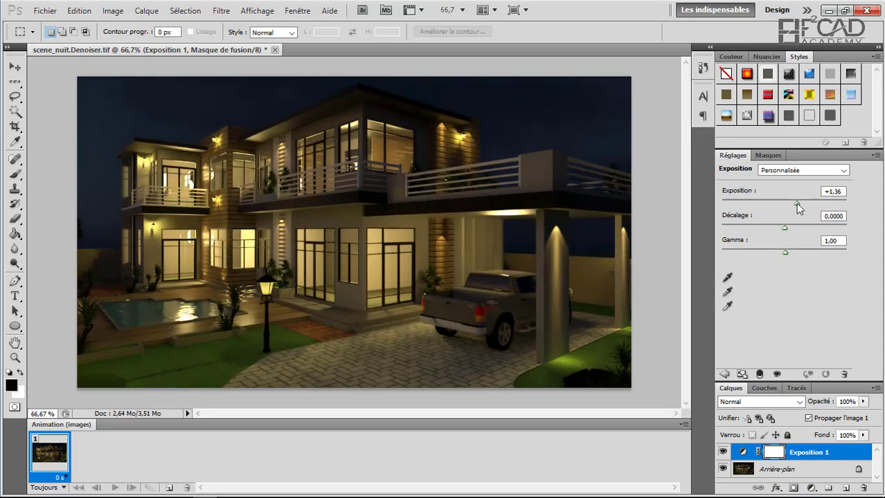
left_click_drag(796, 202, 799, 205)
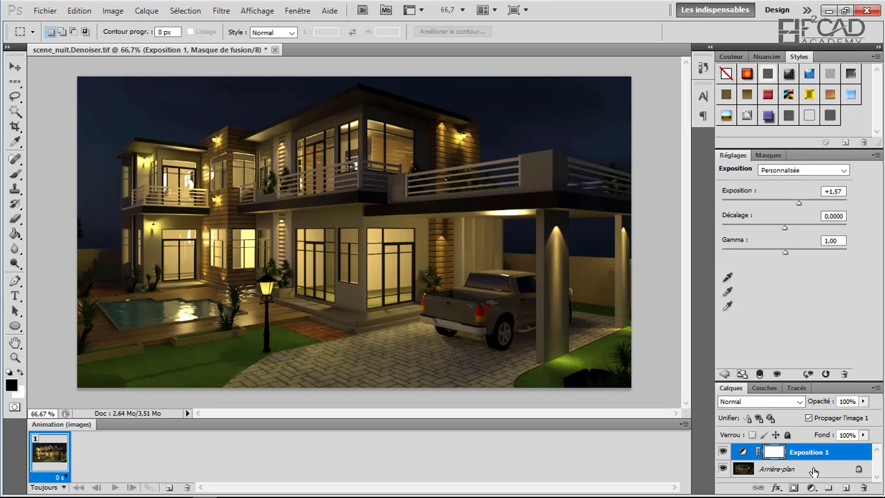
left_click_drag(799, 203, 797, 205)
double_click(838, 192)
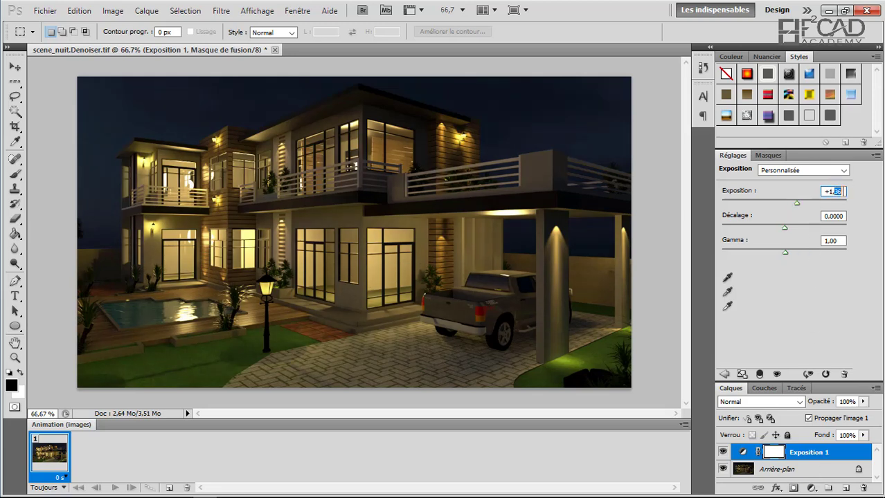
type("45")
key("Return")
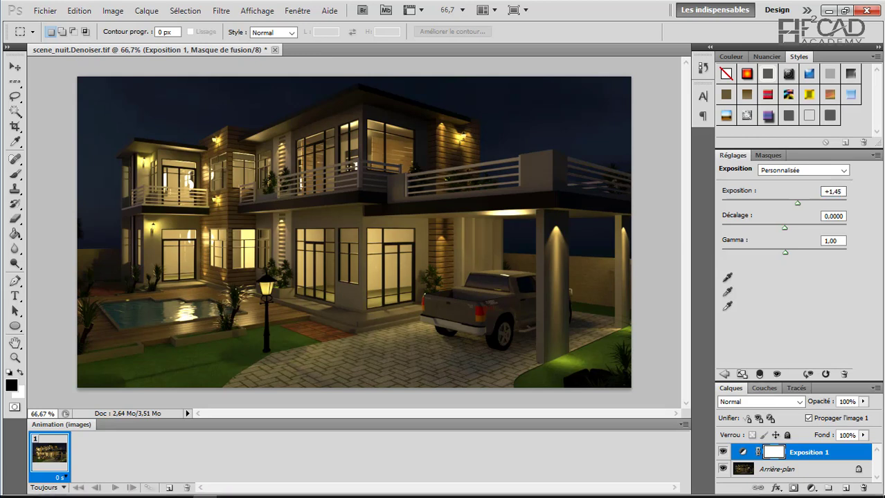
left_click(810, 488)
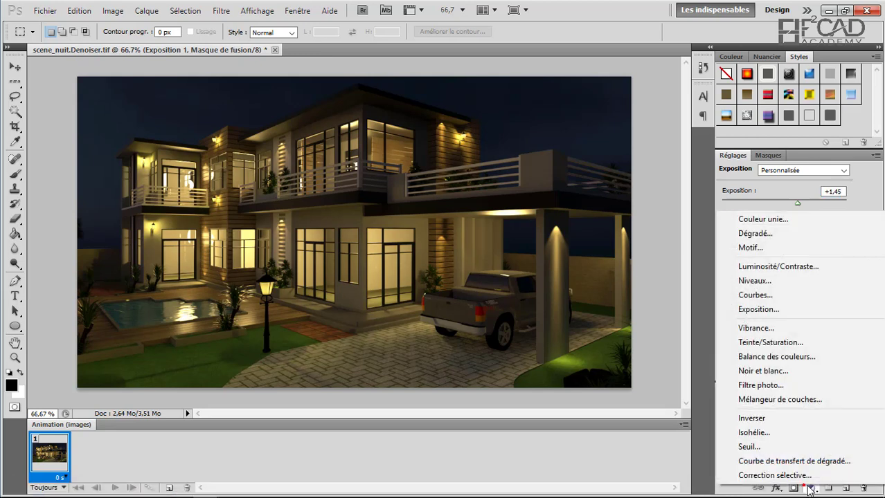
Add a Balance des couleurs layer: midtones Cyan/Rouge +3, Magenta/Vert -6, Jaune/Bleu -6.
left_click(785, 359)
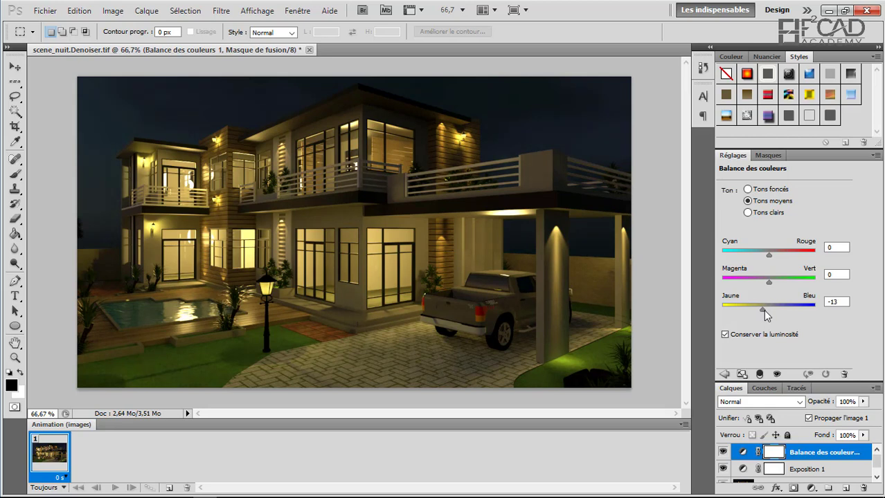
left_click_drag(760, 310, 774, 311)
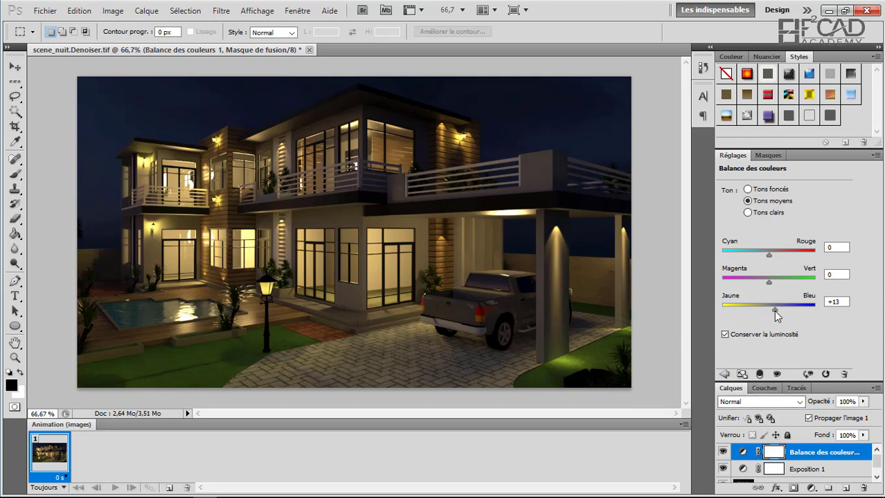
left_click_drag(774, 313, 766, 317)
left_click_drag(764, 309, 763, 309)
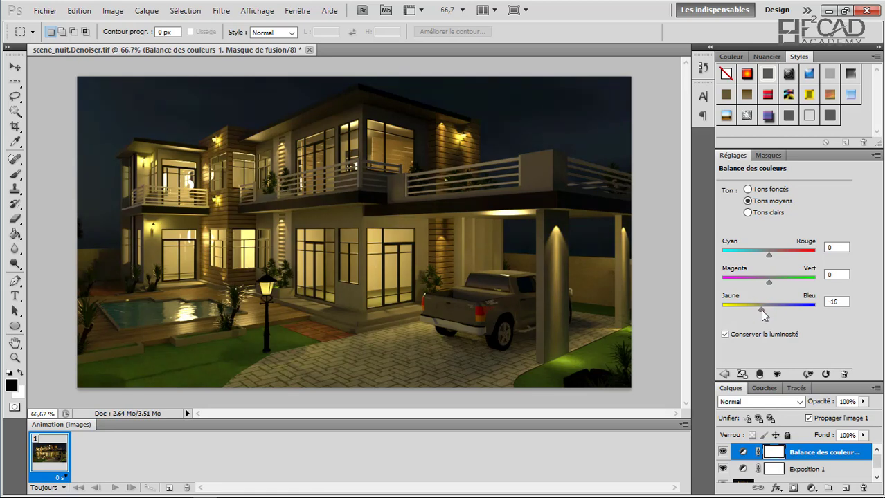
left_click_drag(763, 314, 766, 315)
left_click_drag(770, 281, 763, 282)
left_click_drag(765, 283, 766, 282)
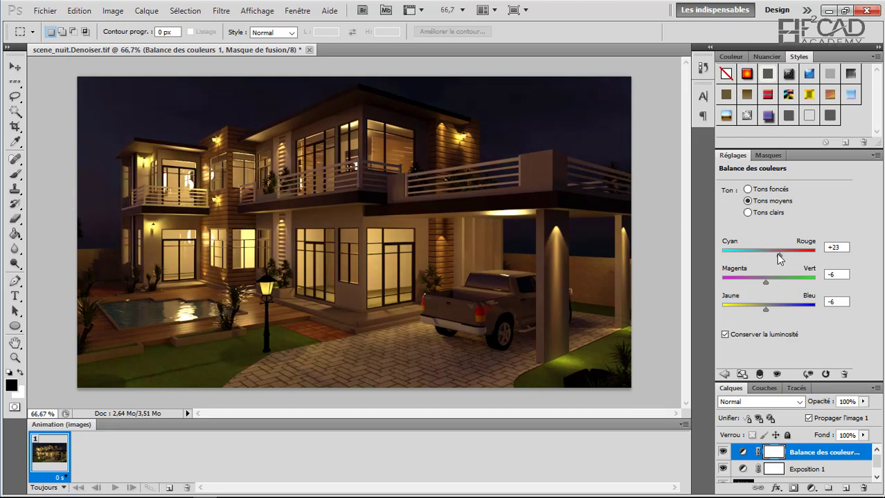
mouse_move(775, 254)
left_mouse_down()
mouse_move(789, 259)
mouse_move(752, 253)
mouse_move(769, 254)
left_mouse_up()
Try Magic Wand selections on the sky and the dark gap between columns.
left_click(15, 111)
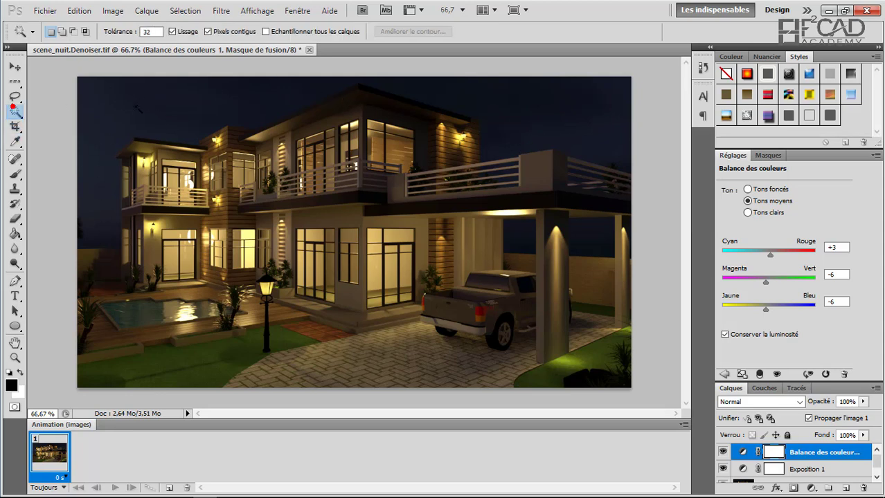
left_click(171, 109)
key("ctrl+d")
key("ctrl+shift+d")
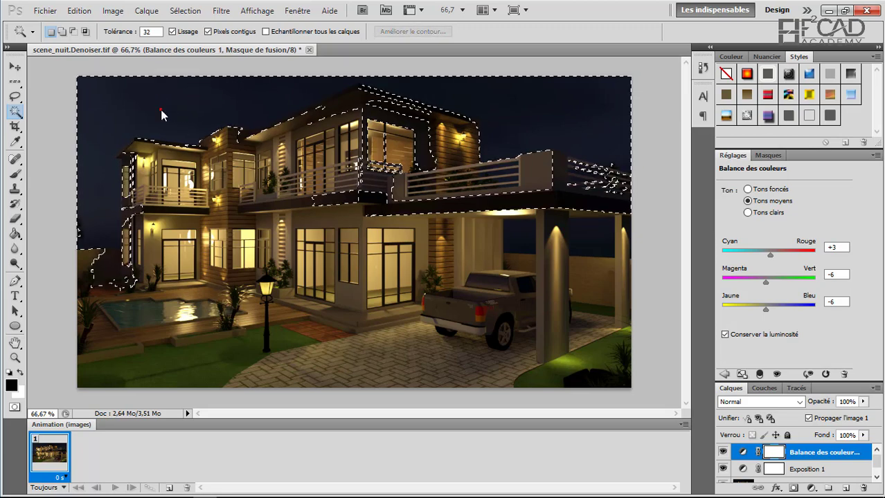
key("ctrl+d")
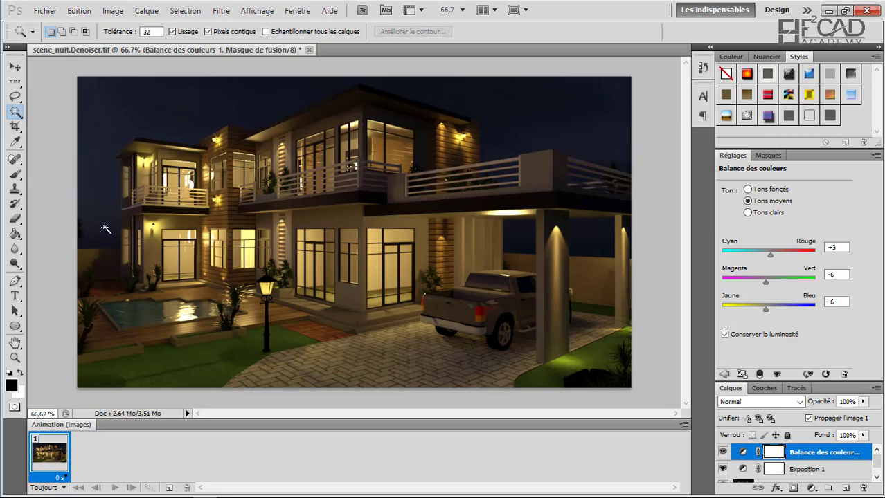
left_click(594, 242)
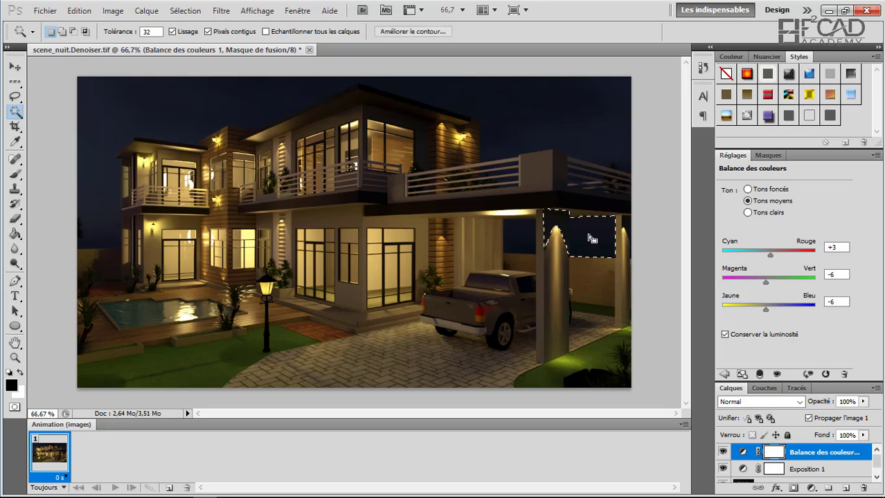
key("ctrl+d")
left_click(514, 235)
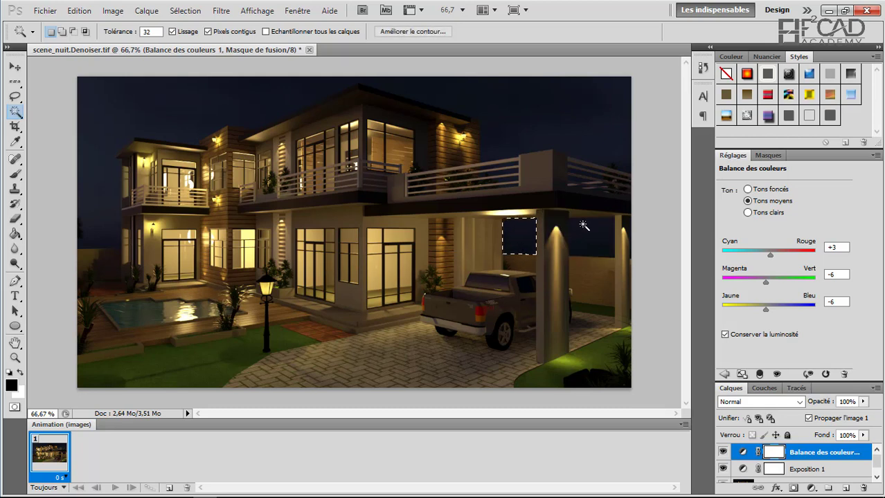
Switch to the Move tool, deselect, and reselect the Balance des couleurs layer.
left_click(14, 66)
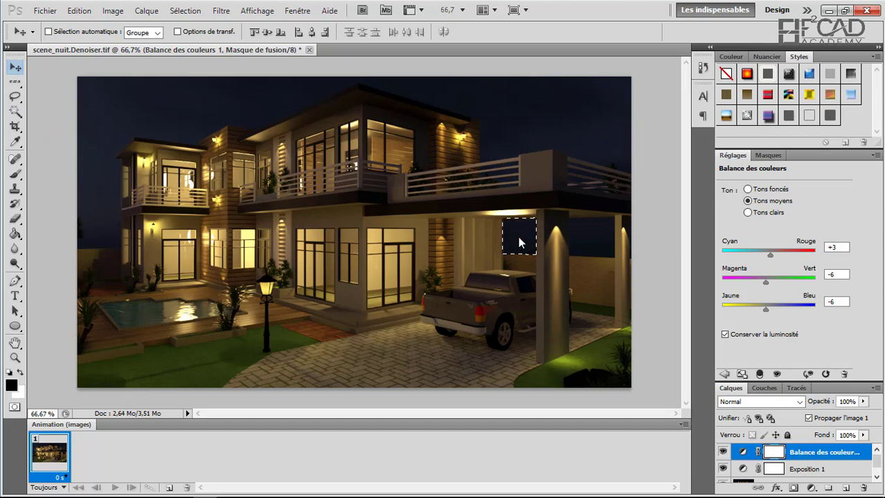
key("ctrl+d")
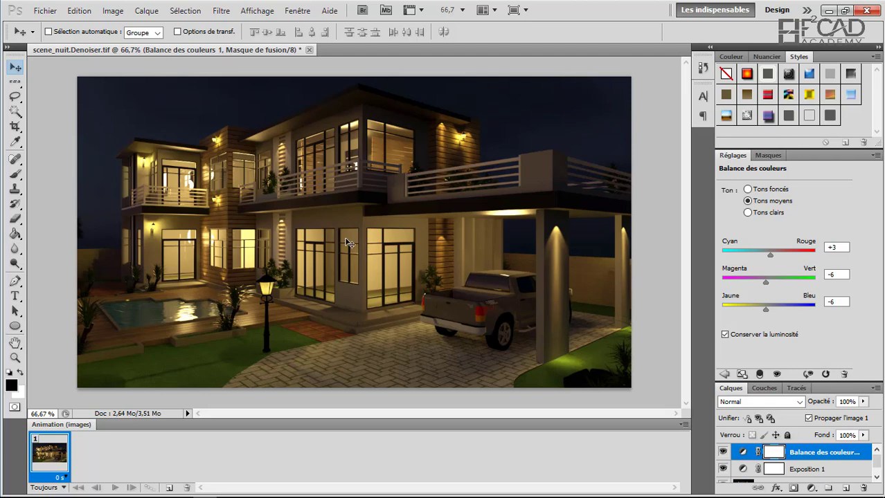
left_click(796, 469)
left_click(768, 454)
left_click(45, 11)
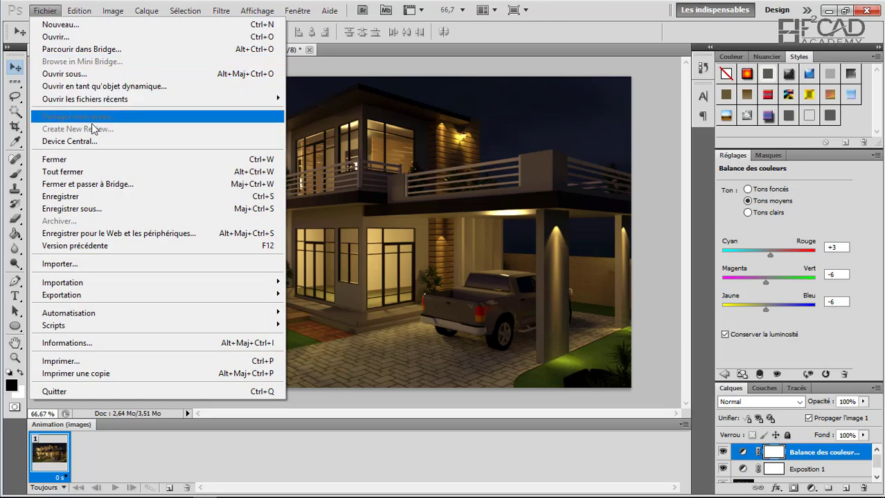
Open scene_nuit.Lighting and paste it into the Denoiser composite as Calque 1.
left_click(72, 38)
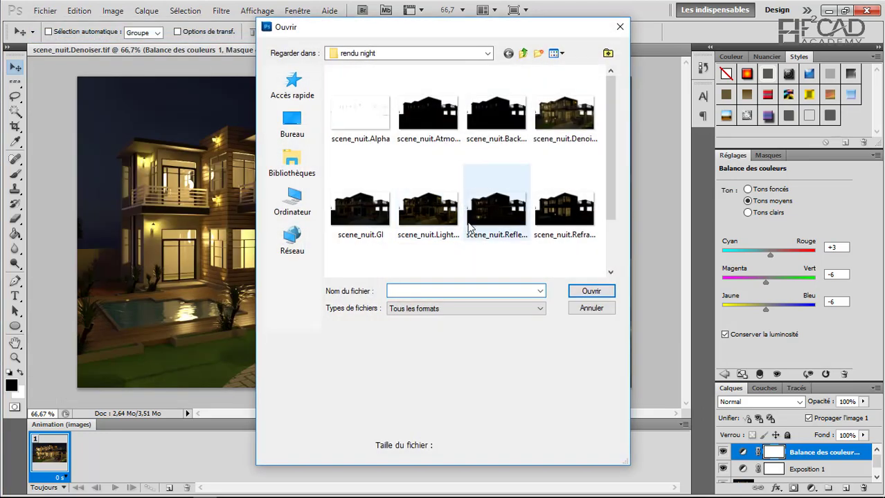
left_click(429, 224)
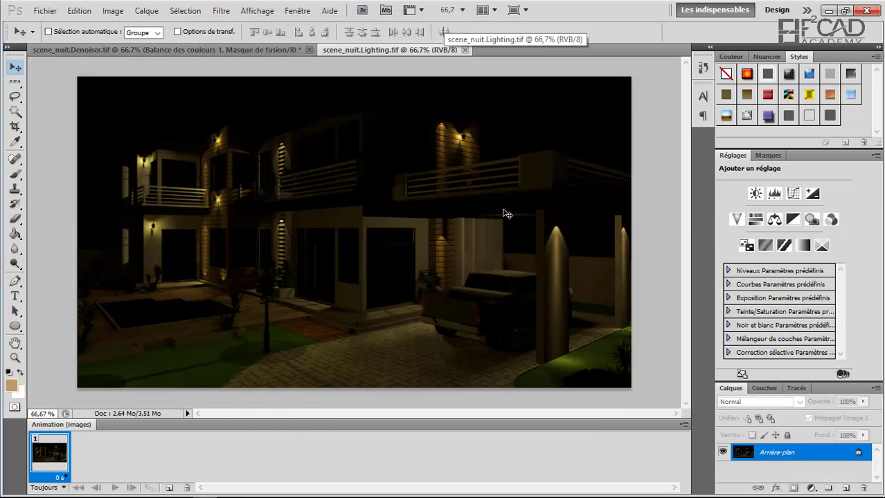
key("ctrl+a")
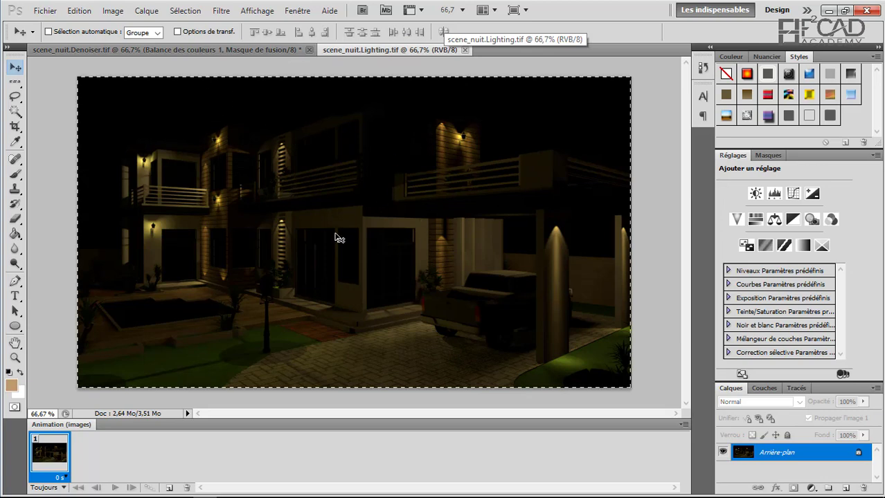
left_click(238, 48)
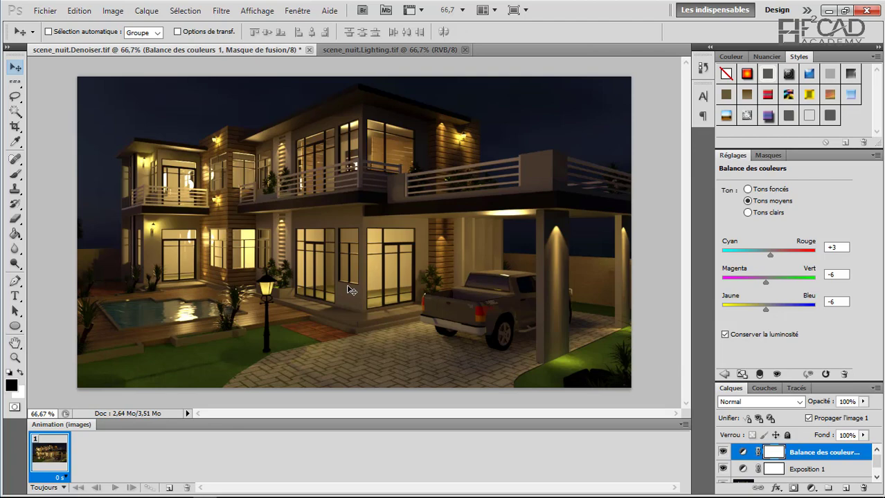
key("ctrl+v")
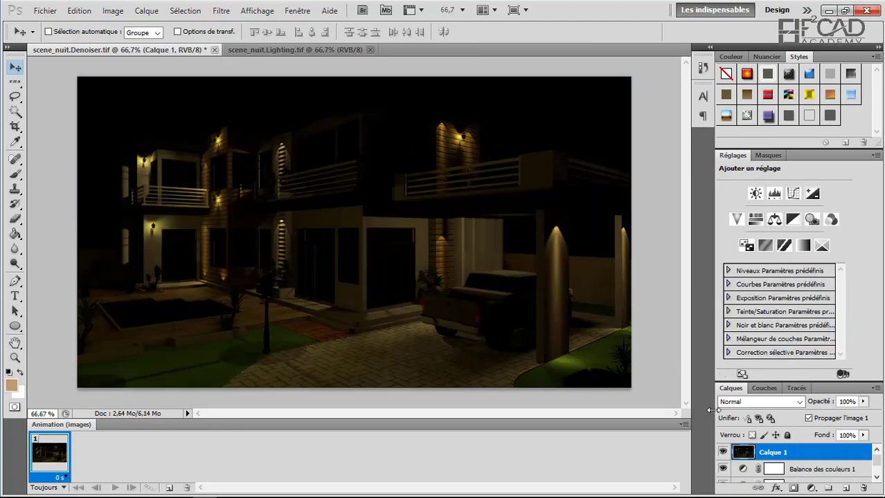
Set Calque 1 to Superposition and toggle its visibility to compare.
left_click(776, 401)
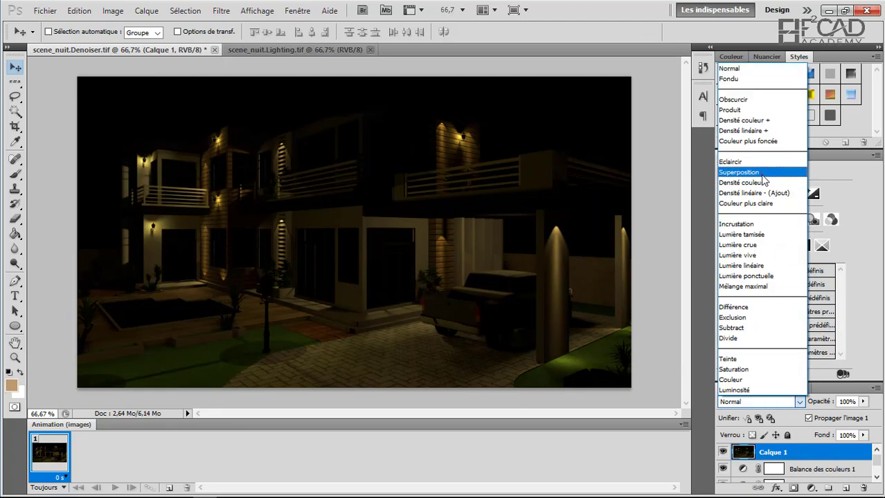
left_click(748, 172)
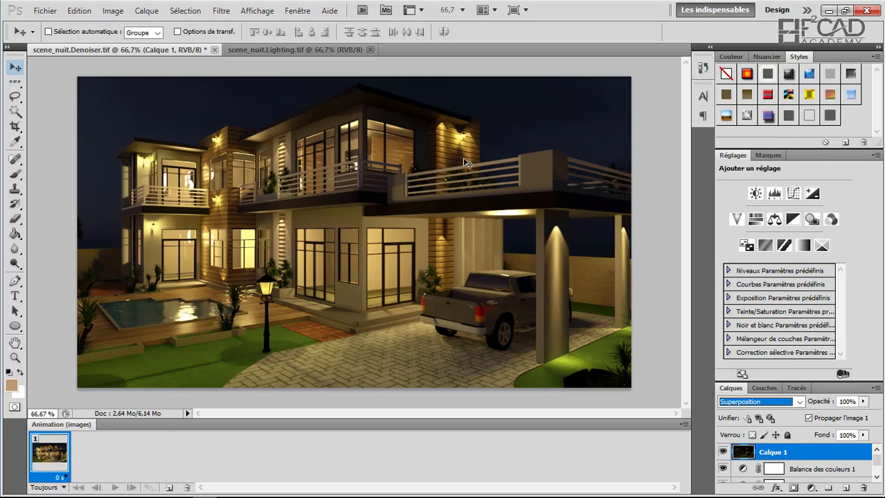
left_click(722, 452)
left_click(723, 452)
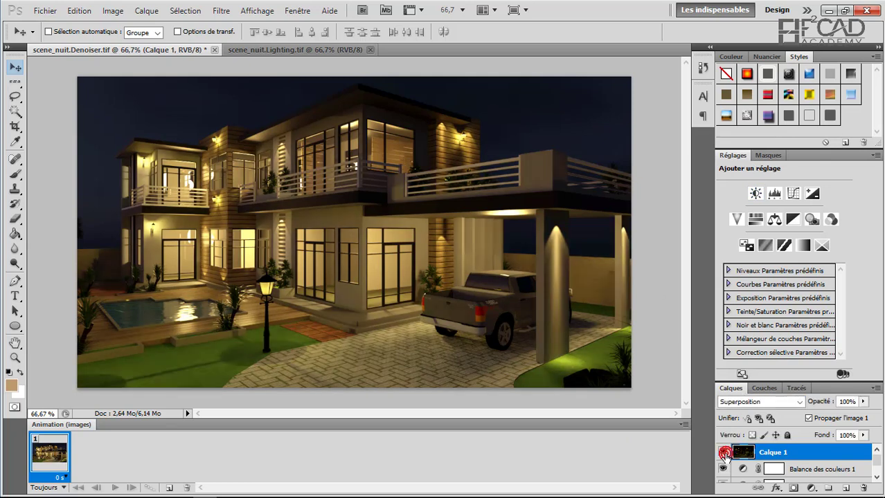
left_click(722, 452)
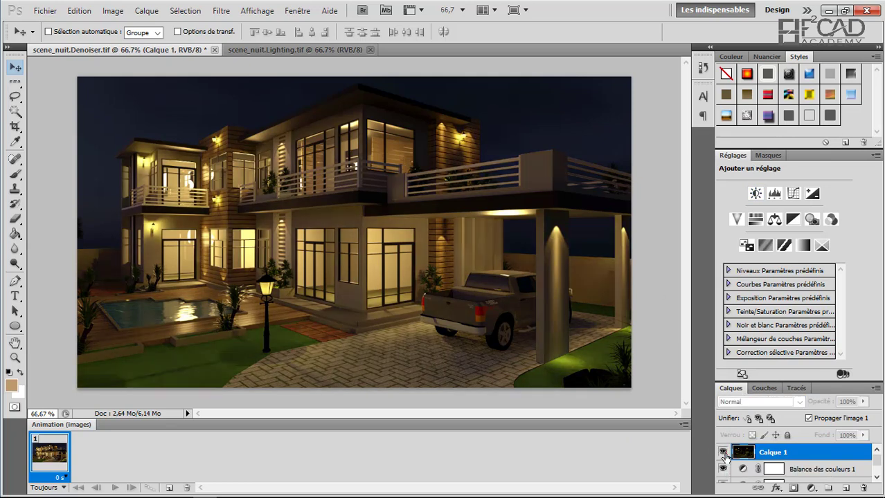
left_click(722, 452)
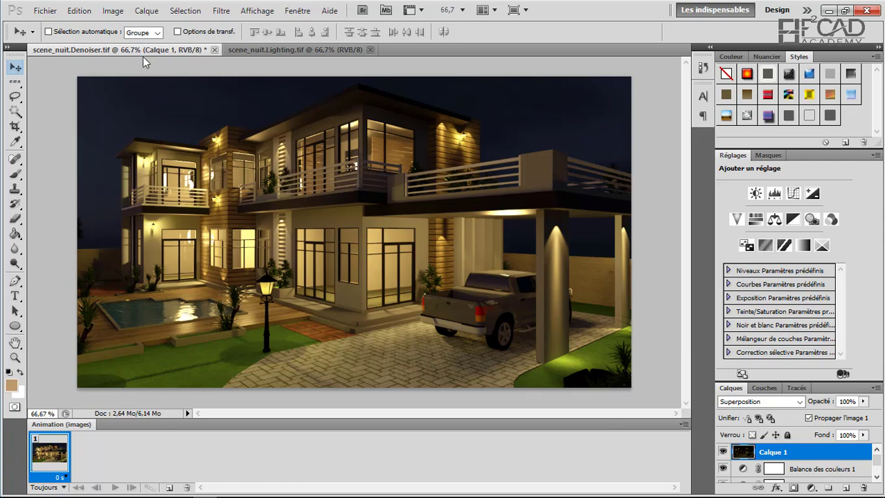
Open the scene_nuit.Reflections pass and select the whole image.
left_click(45, 10)
left_click(58, 38)
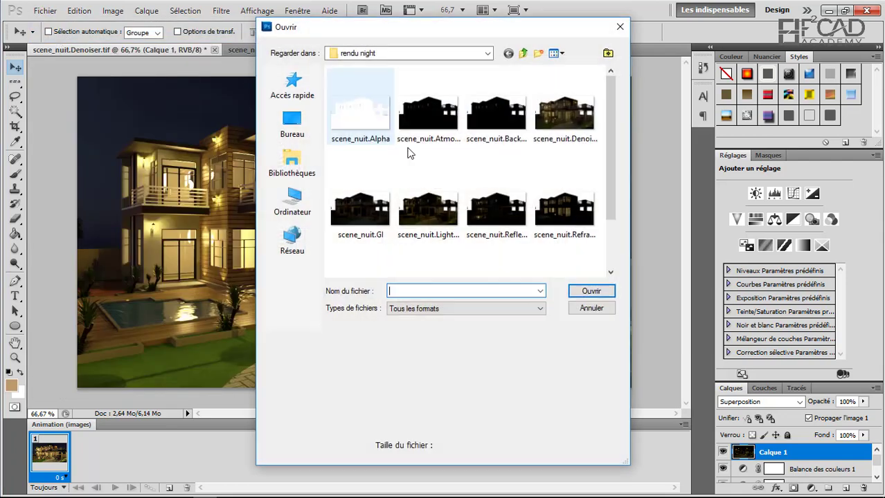
left_click(492, 211)
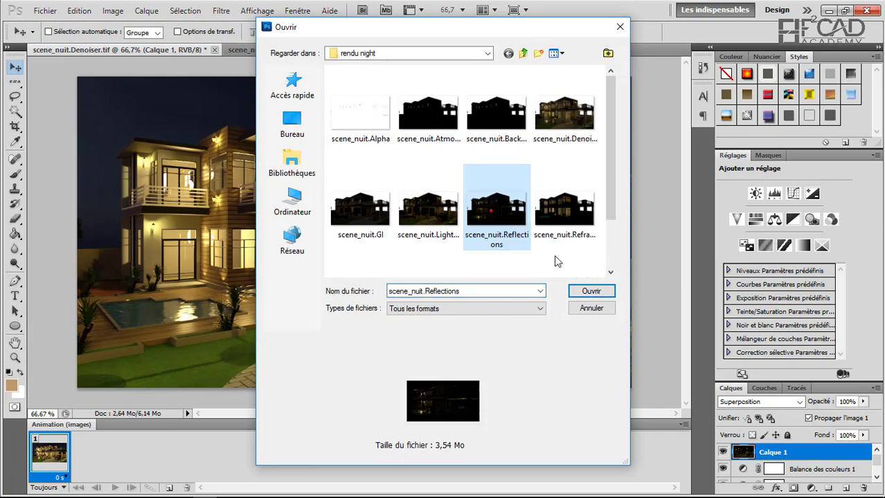
left_click(594, 290)
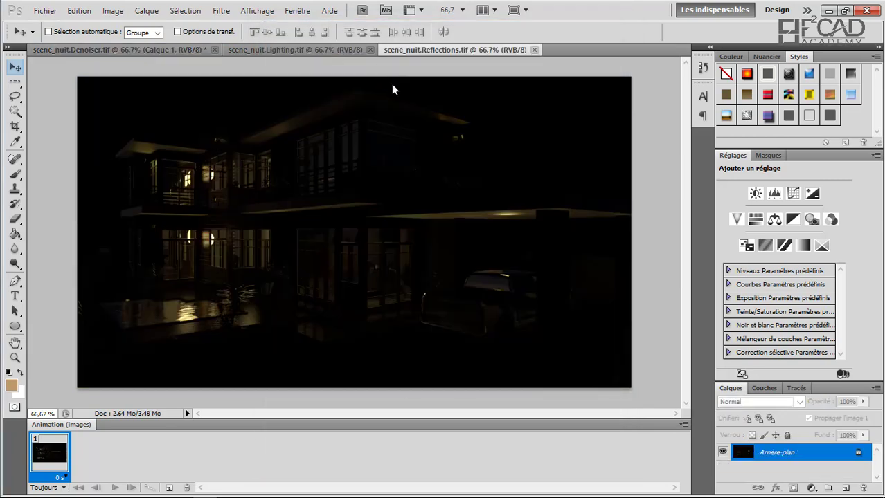
key("ctrl+a")
Paste Reflections into the Denoiser composite as Calque 2 in Superposition, toggling visibility to compare.
left_click(164, 53)
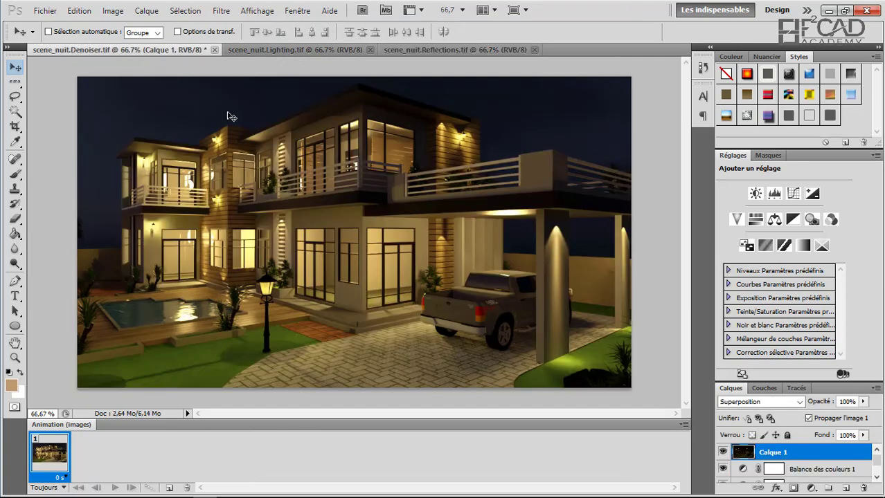
key("ctrl+v")
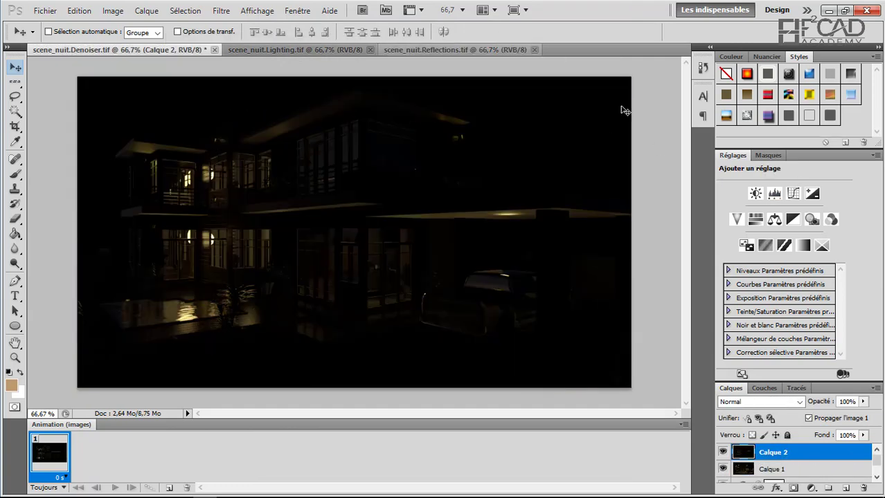
left_click(741, 402)
left_click(728, 174)
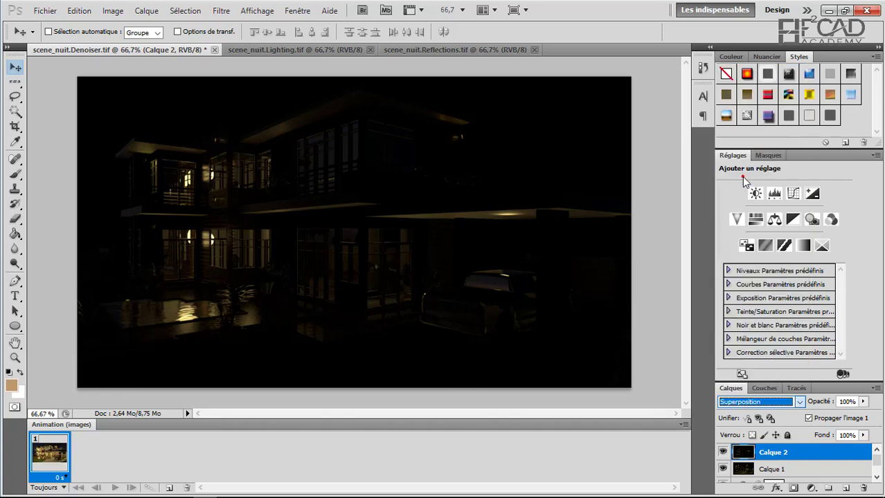
left_click(722, 452)
left_click(722, 452)
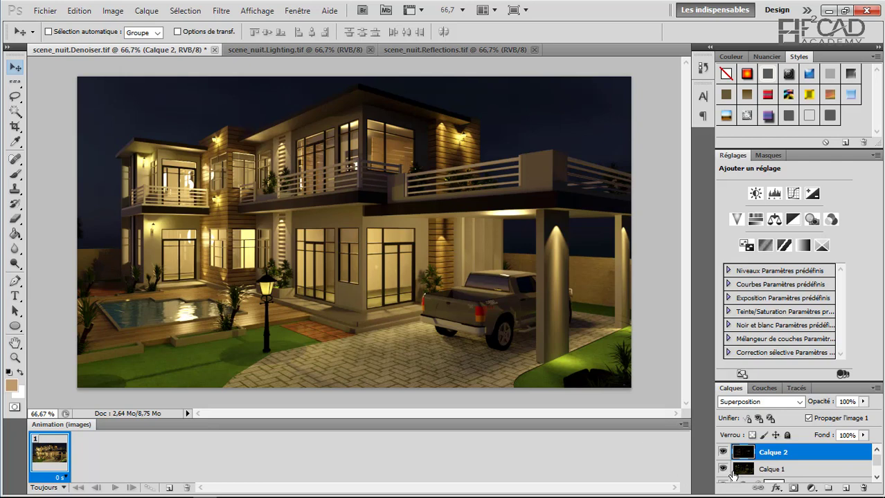
left_click(723, 453)
left_click(722, 452)
left_click(723, 452)
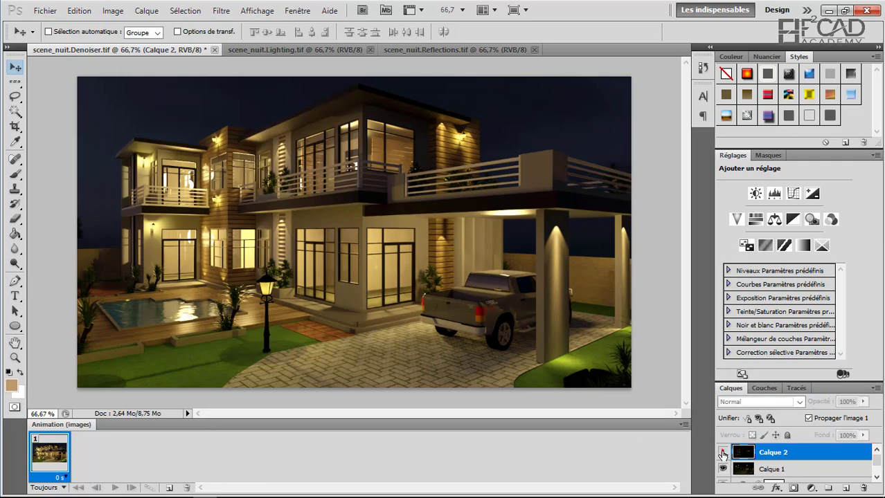
left_click(723, 453)
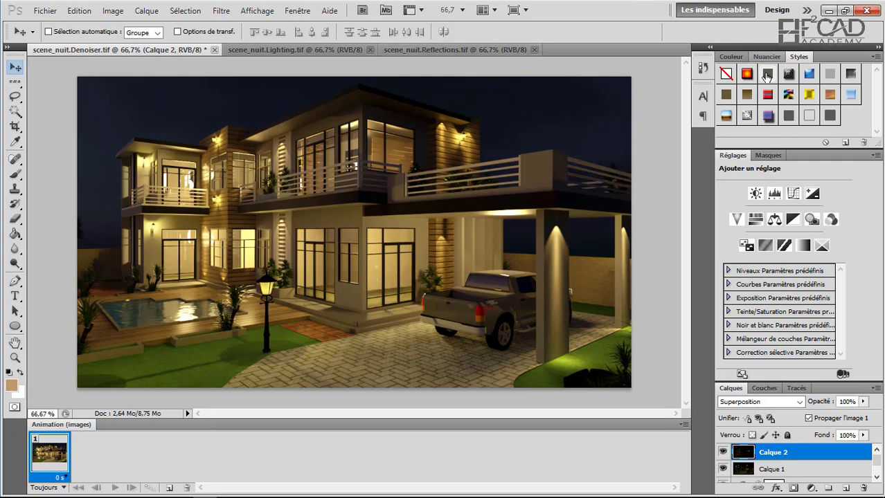
Open the scene_nuit.Refractions render pass as its own document.
left_click(45, 11)
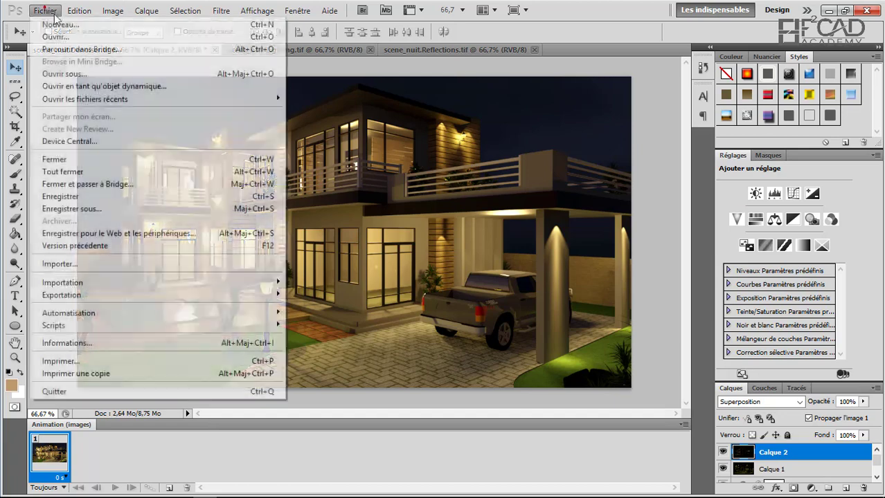
left_click(48, 37)
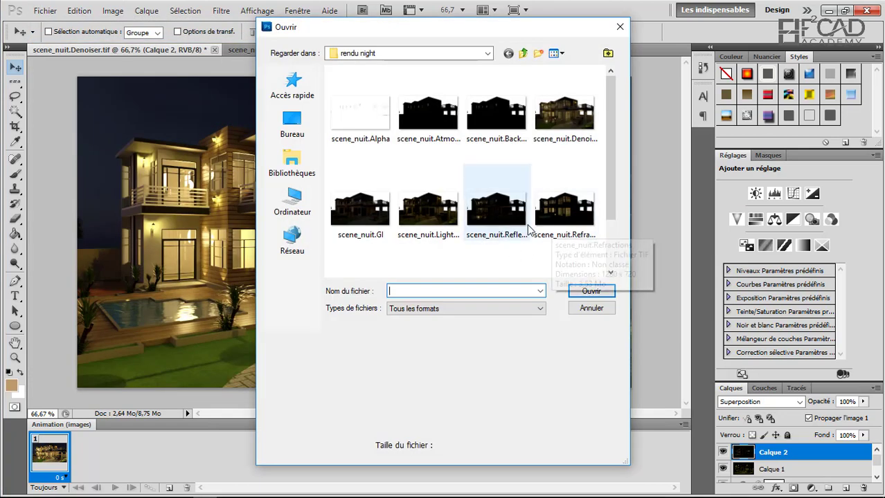
left_click(576, 228)
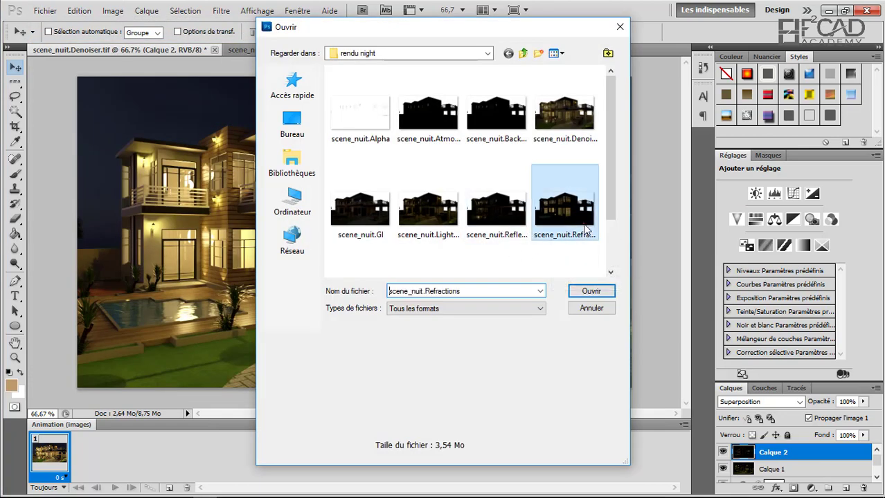
left_click(592, 291)
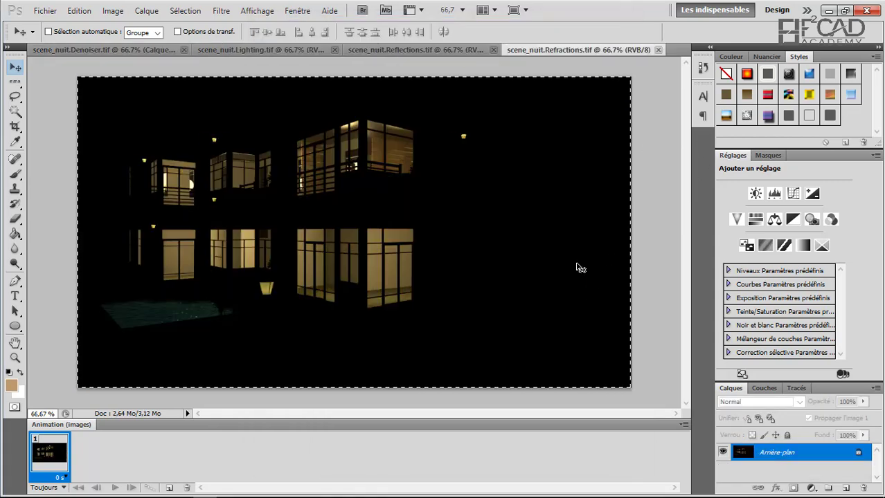
Paste the Refractions pass into the Denoiser composite as Calque 3 in Superposition.
left_click(92, 51)
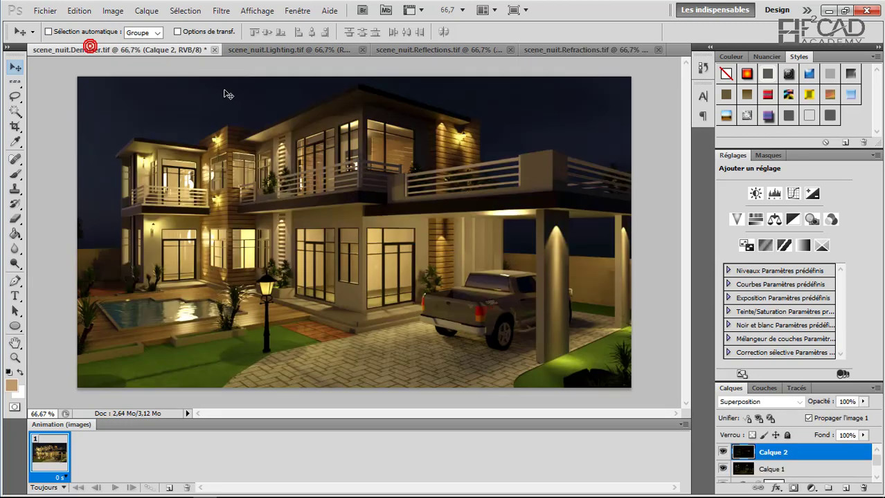
key("ctrl+v")
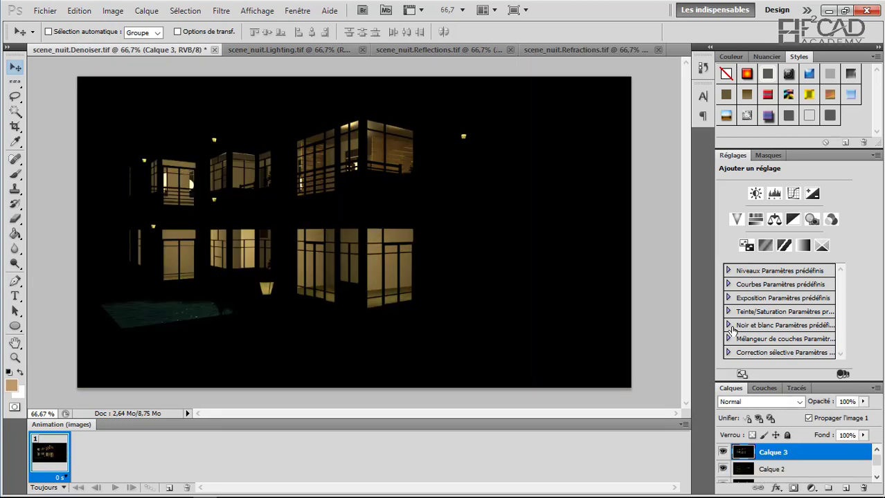
left_click(754, 402)
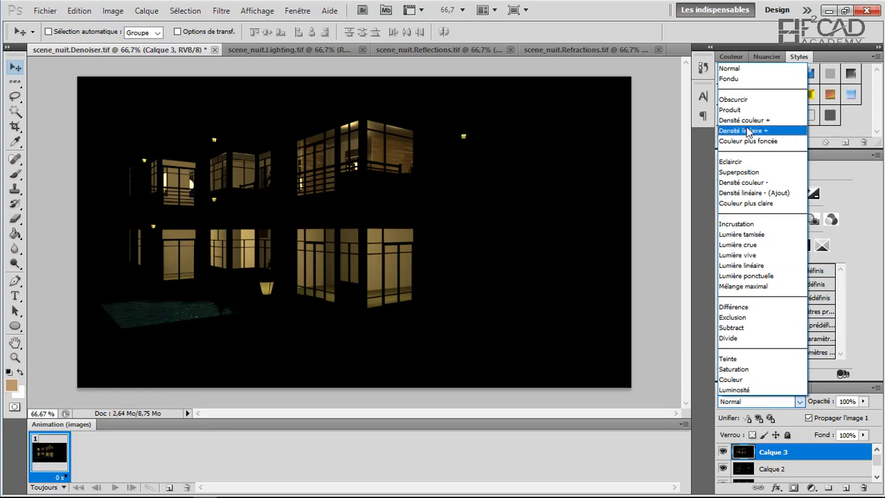
left_click(741, 174)
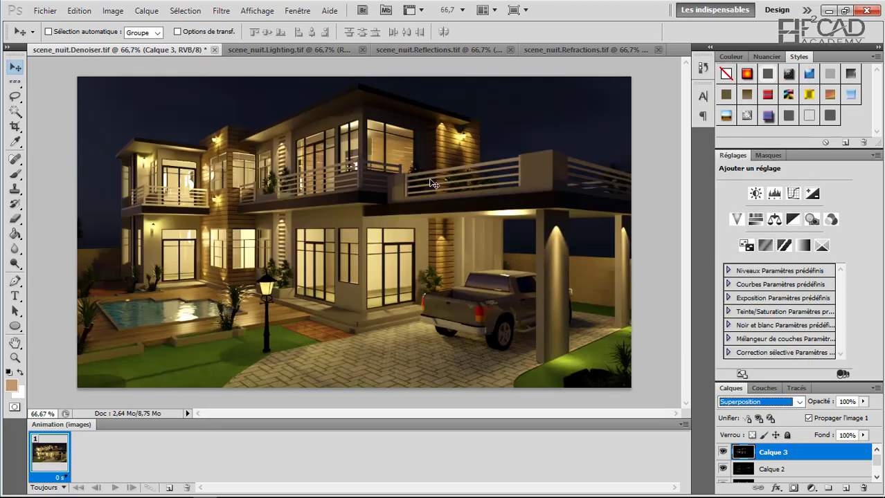
Toggle Calque 3's visibility repeatedly to compare its effect on the composite.
left_click(722, 452)
left_click(722, 452)
left_click(722, 452)
left_click(722, 452)
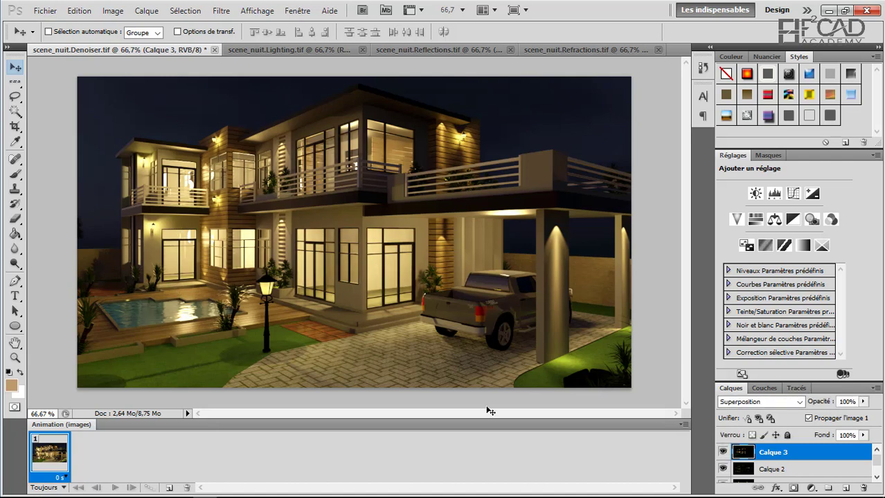
left_click(722, 452)
left_click(722, 452)
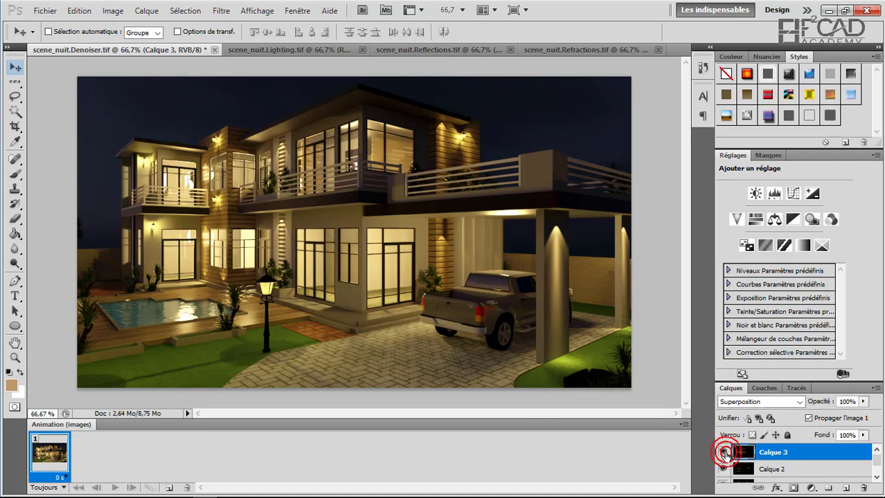
left_click(722, 452)
left_click(722, 452)
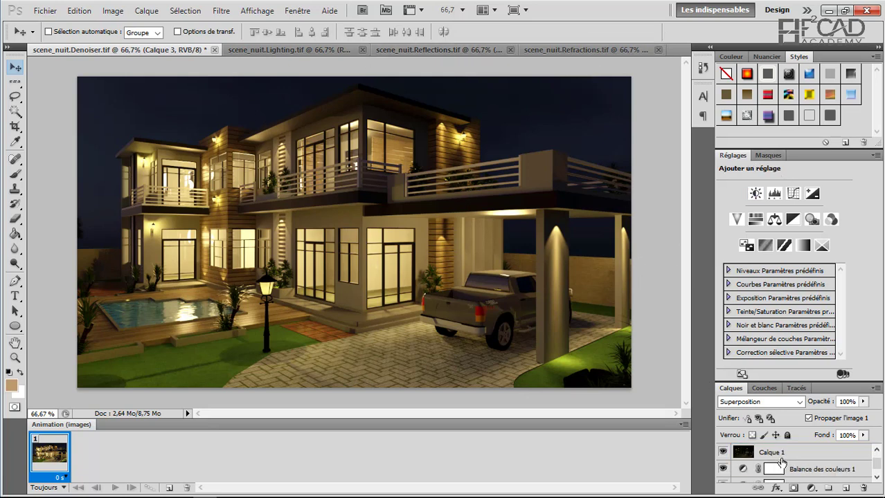
scroll(774, 457, "up", 3)
scroll(774, 450, "down", 3)
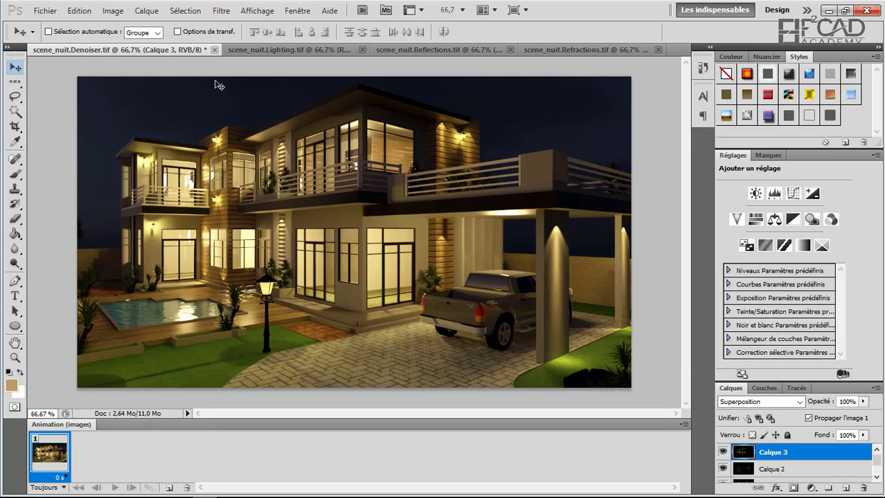
left_click(41, 9)
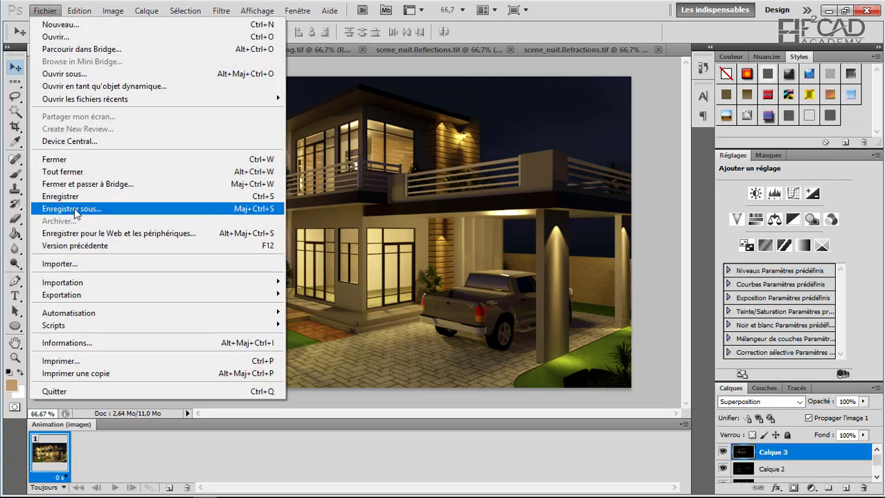
Save the night composite as PNG 'scene_nuit_finale' in Rendu Finaux, accepting the PNG options.
left_click(76, 209)
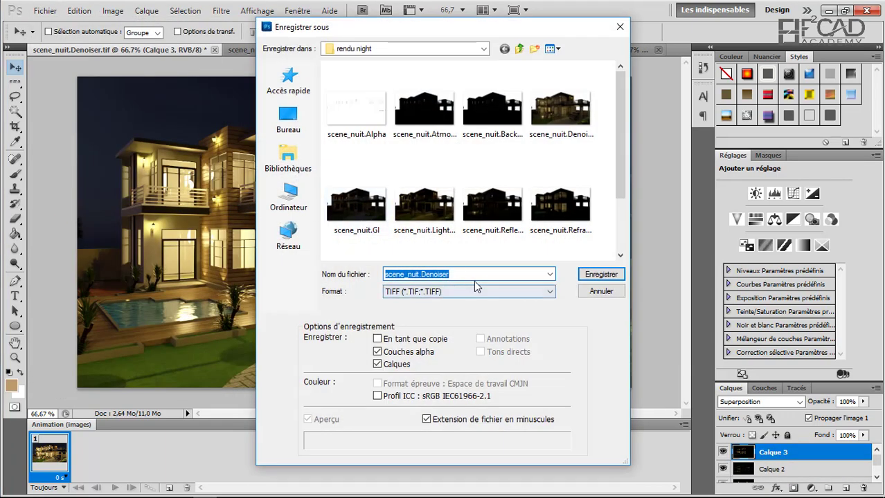
left_click_drag(450, 274, 421, 274)
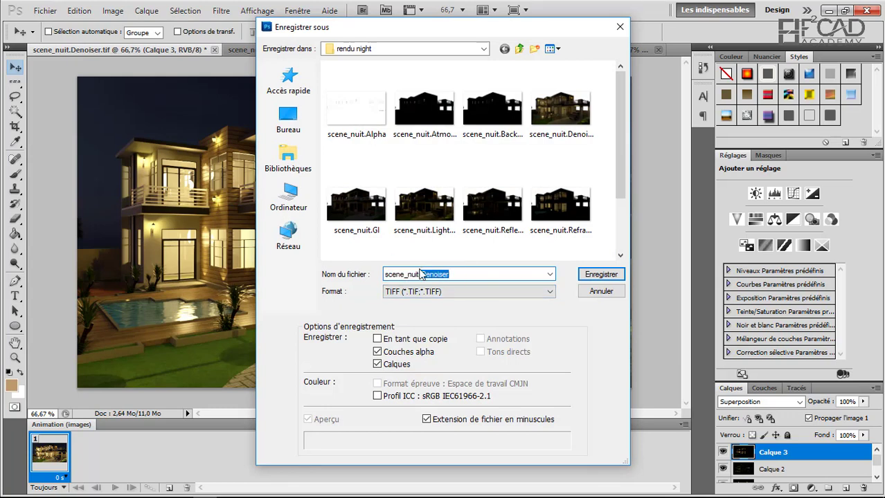
key("BackSpace")
key("Escape")
type("_final")
left_click(460, 292)
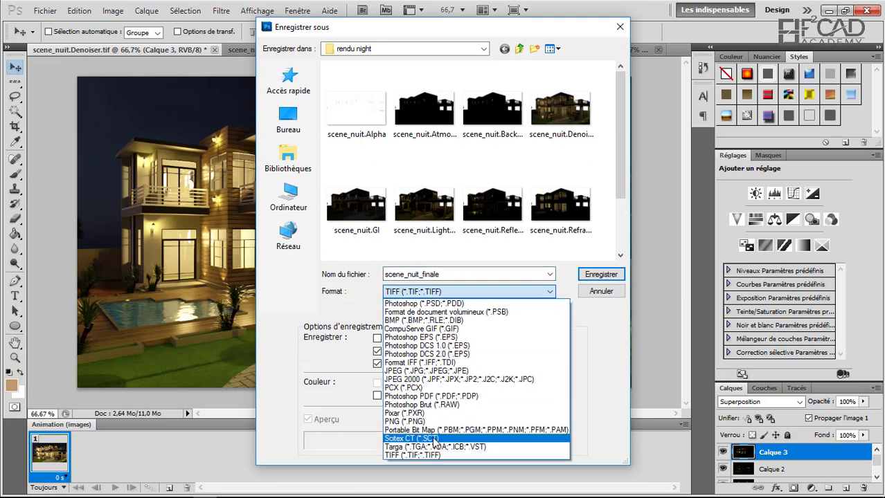
left_click(425, 422)
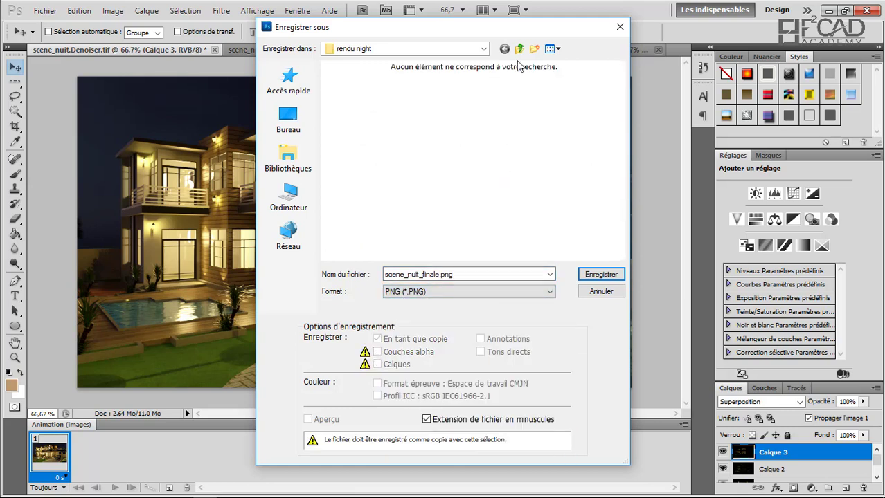
left_click(517, 50)
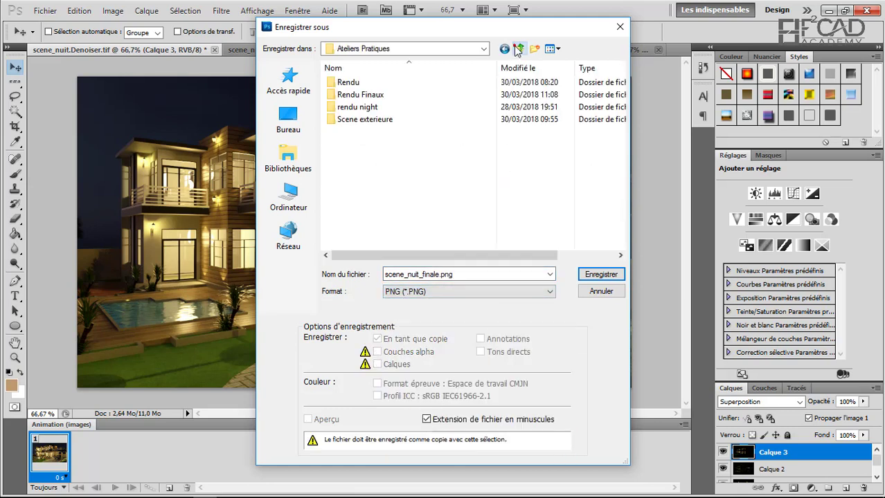
double_click(395, 94)
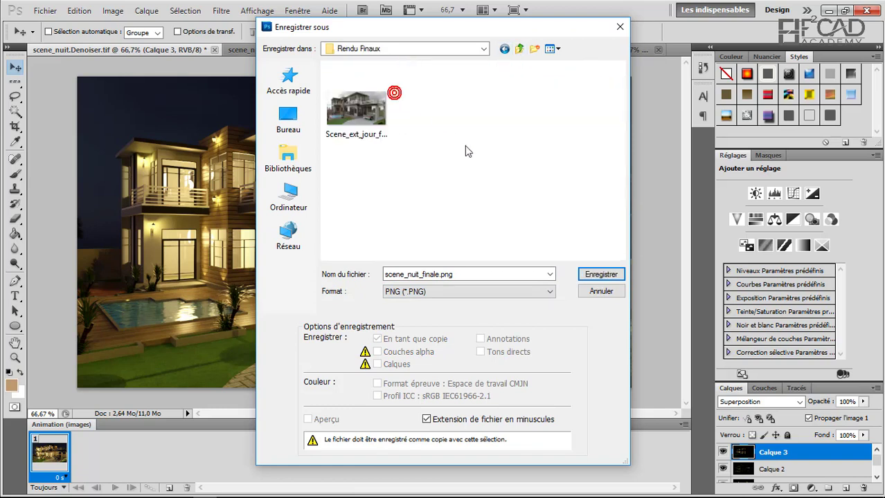
left_click(602, 275)
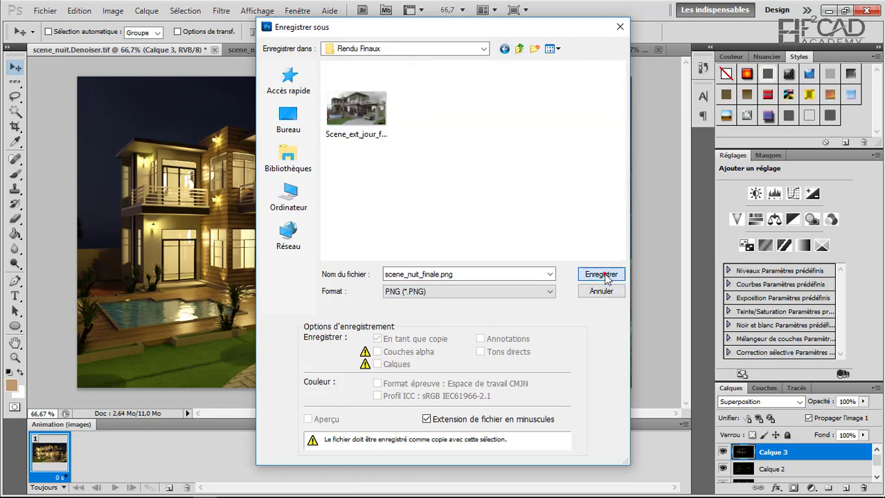
left_click(491, 171)
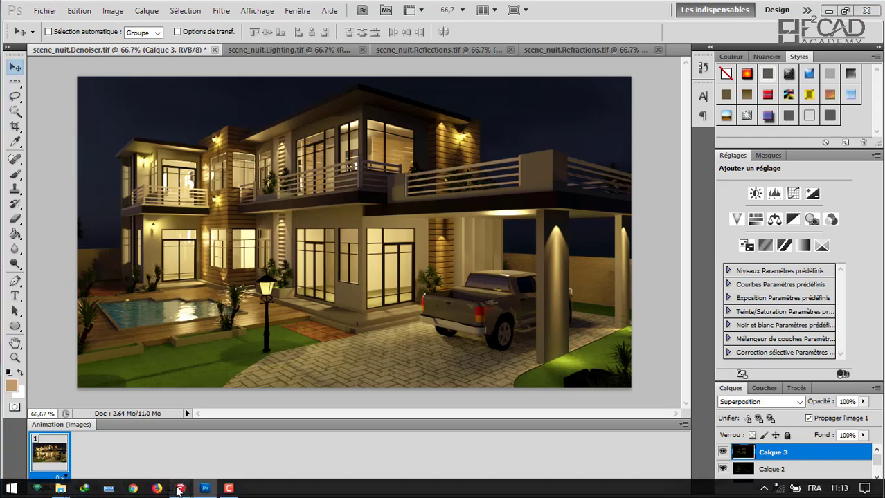
Open the day render Scene_ext_jour_finale.png from the Rendu Finaux folder in Photos.
left_click(179, 485)
left_click(132, 428)
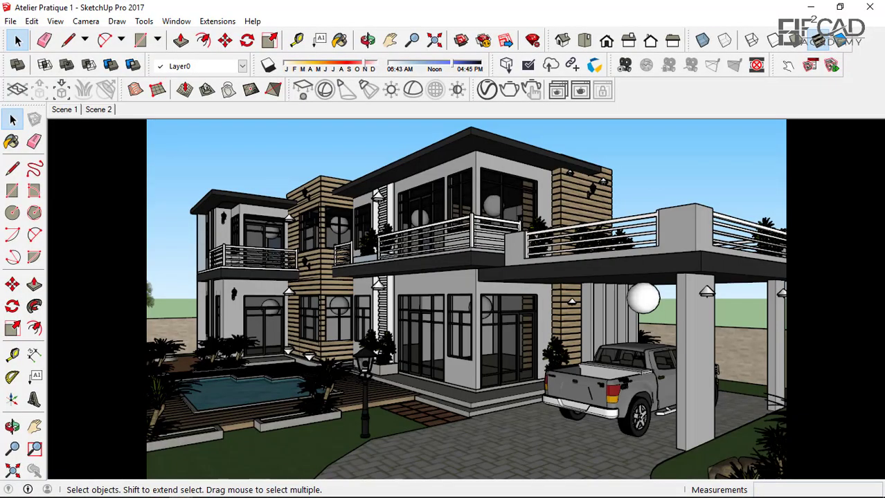
left_click(61, 489)
mouse_move(207, 435)
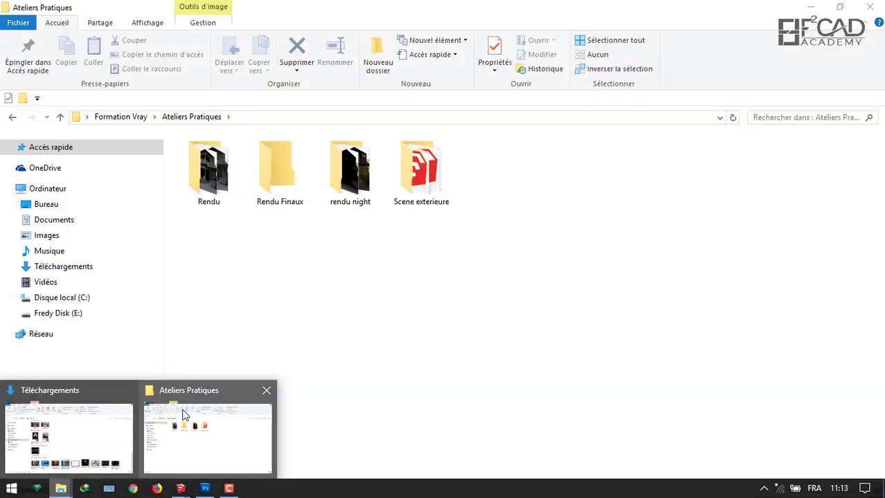
left_click(185, 414)
double_click(279, 173)
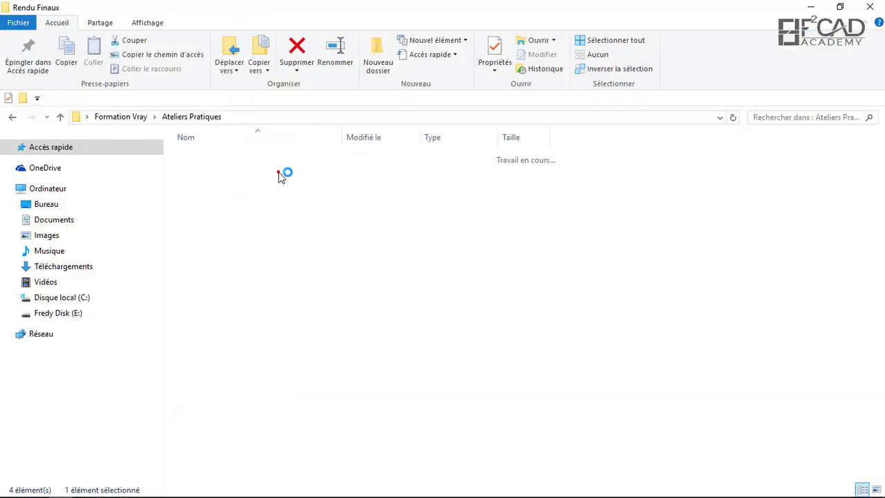
double_click(186, 154)
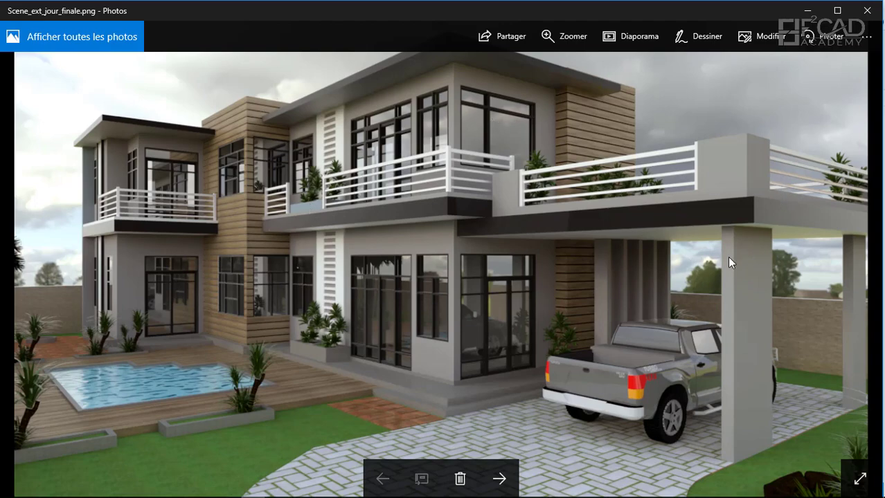
Flip repeatedly between the night and day renders to compare them, then close Photos.
key("Right")
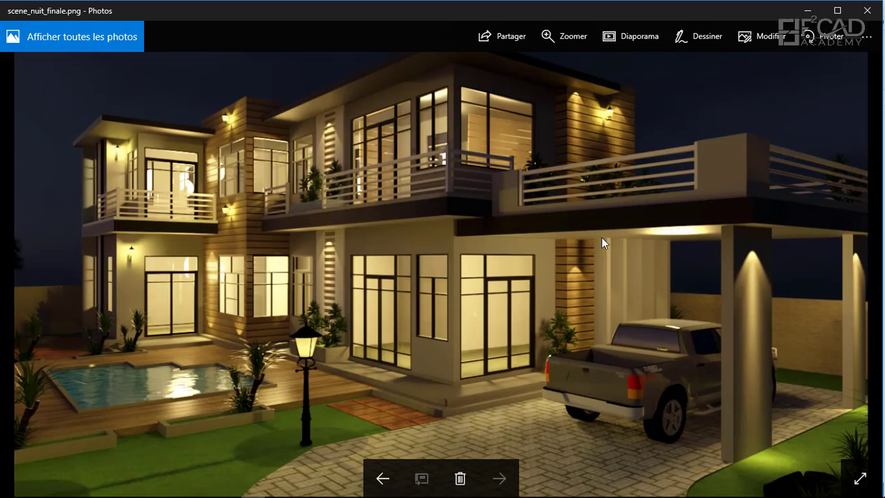
key("Left")
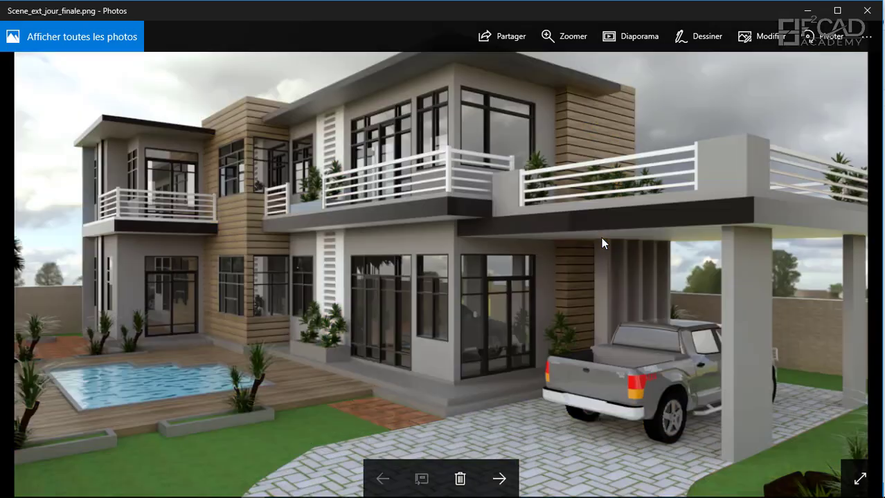
key("Right")
key("Left")
key("Right")
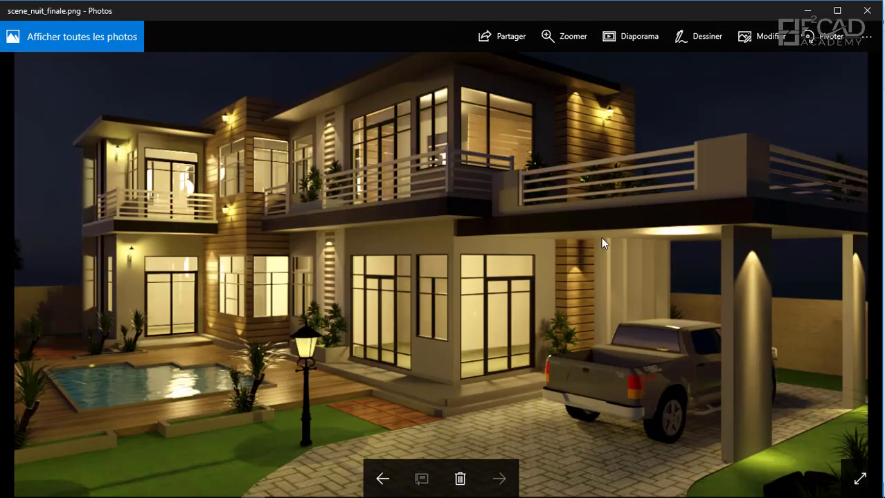
key("Left")
key("Right")
key("Left")
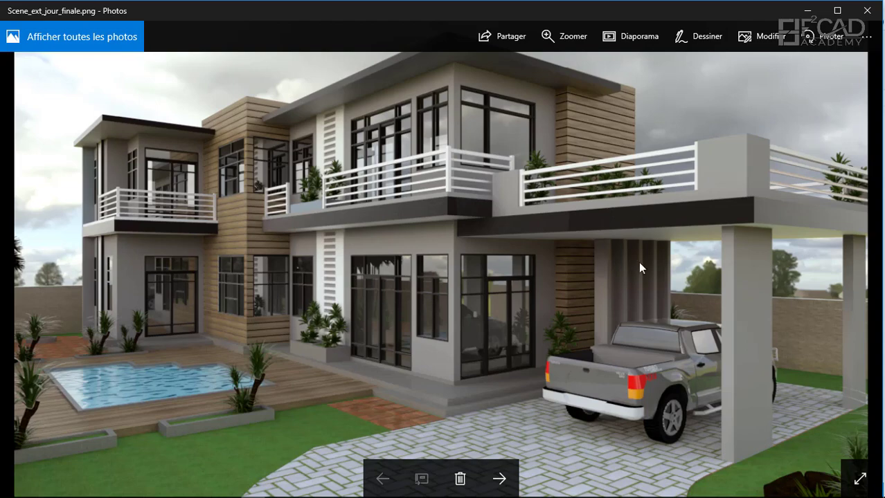
key("Right")
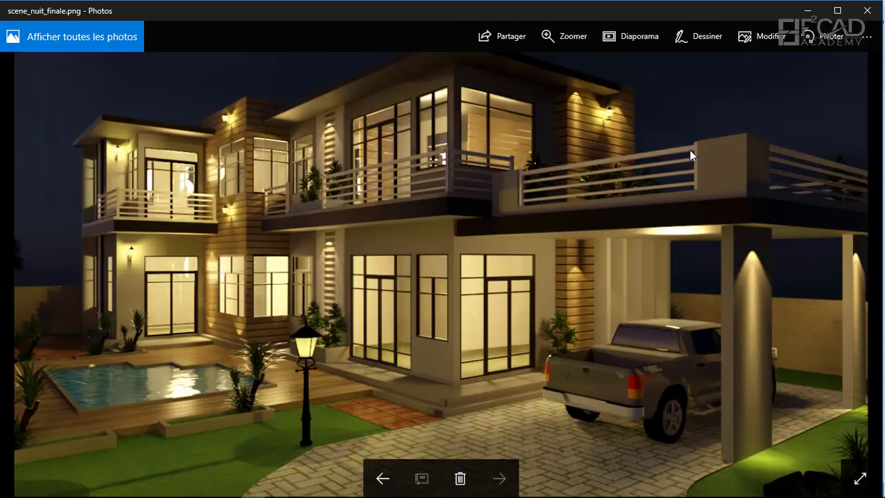
key("Left")
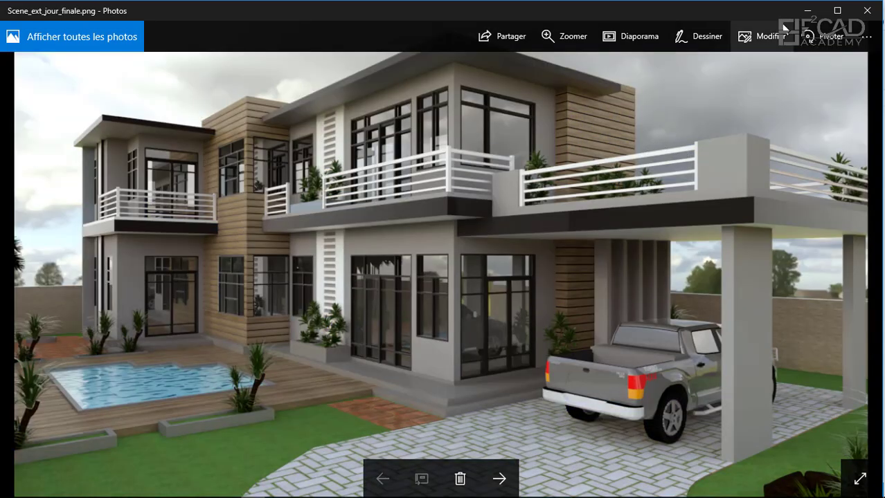
left_click(864, 11)
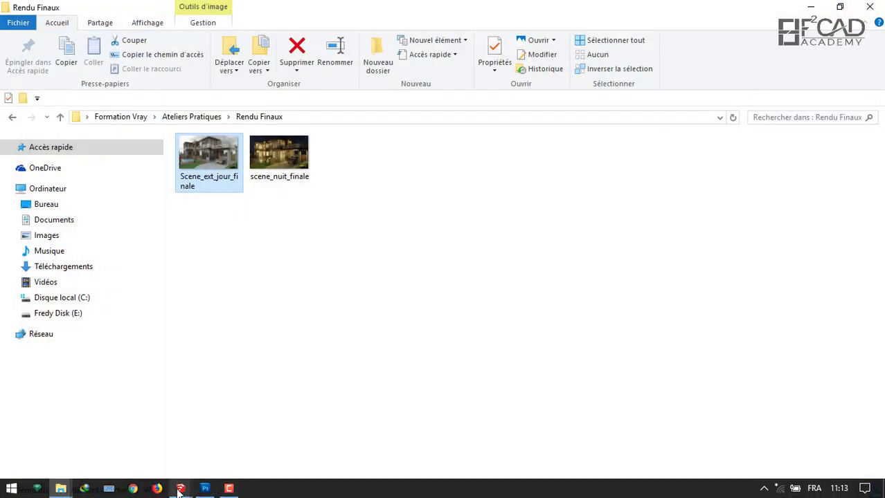
Return the Atelier Pratique 1 house model window to the front in SketchUp.
left_click(119, 429)
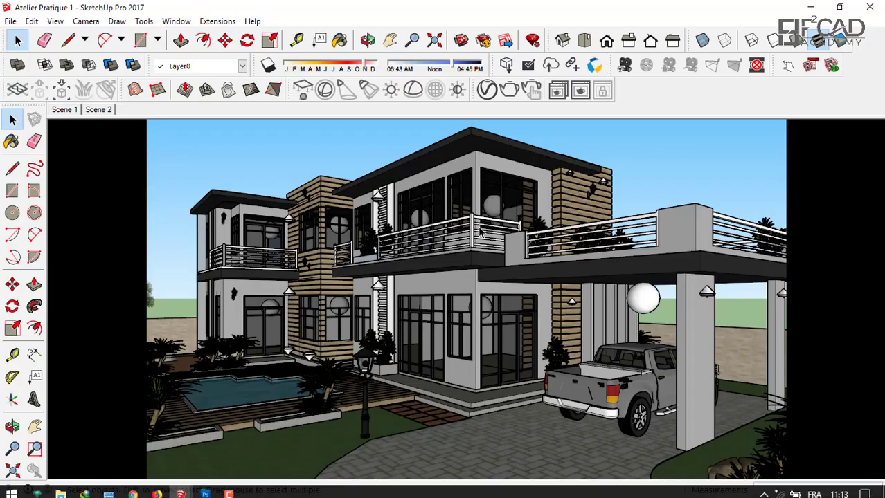